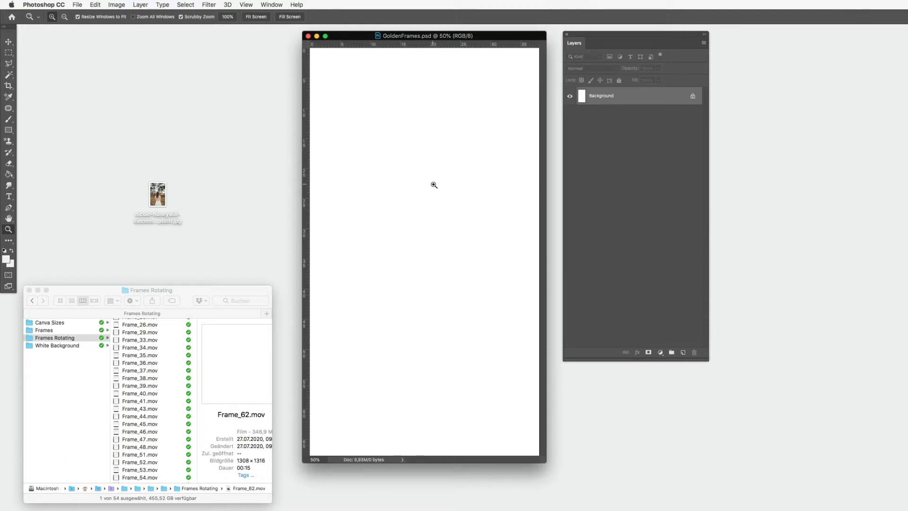
Look through the White Background and Canva Sizes folders and check the file details of EtsyVideo.jpg.
{"action": "left_click", "coordinate": [80, 350]}
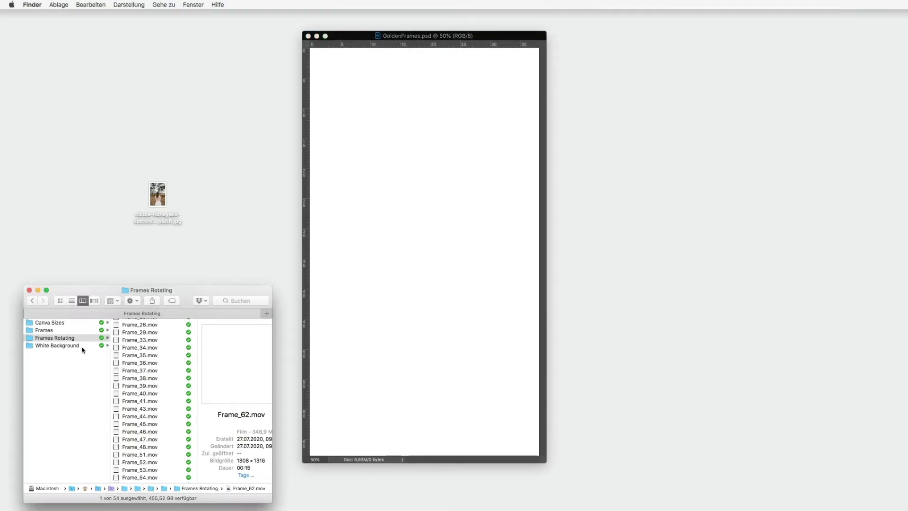
{"action": "left_click", "coordinate": [82, 348]}
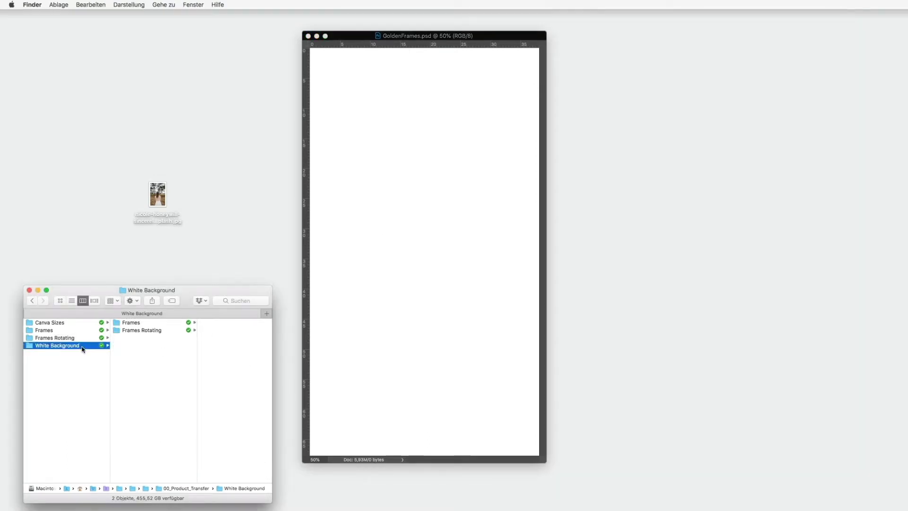
{"action": "left_click", "coordinate": [75, 324]}
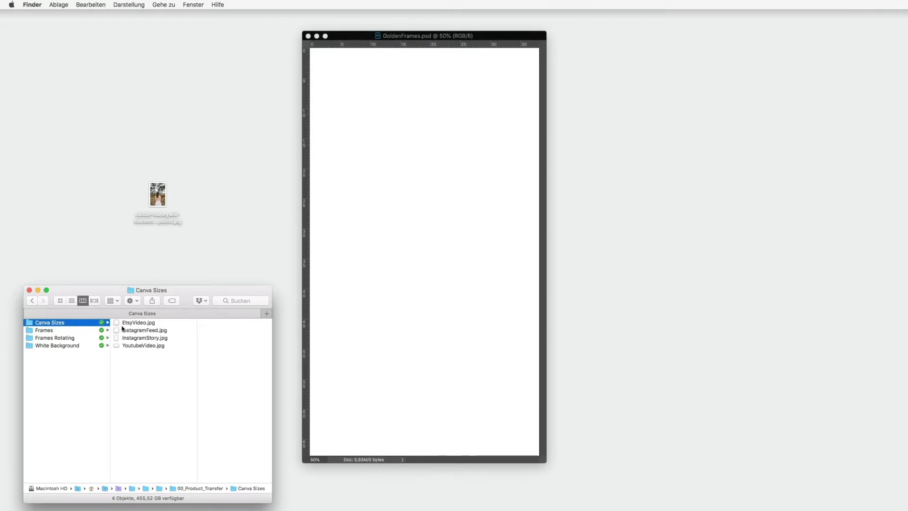
{"action": "left_click", "coordinate": [153, 323]}
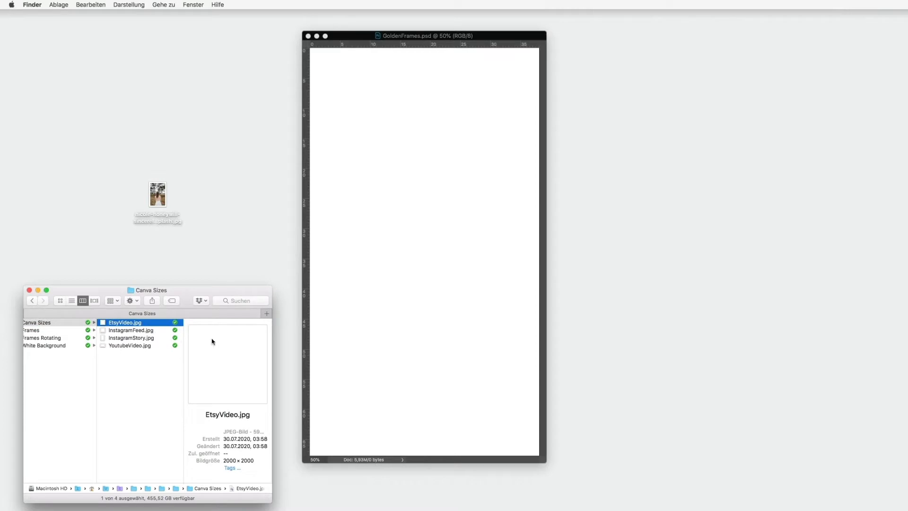
{"action": "scroll", "coordinate": [138, 353], "scroll_direction": "left", "scroll_amount": 2}
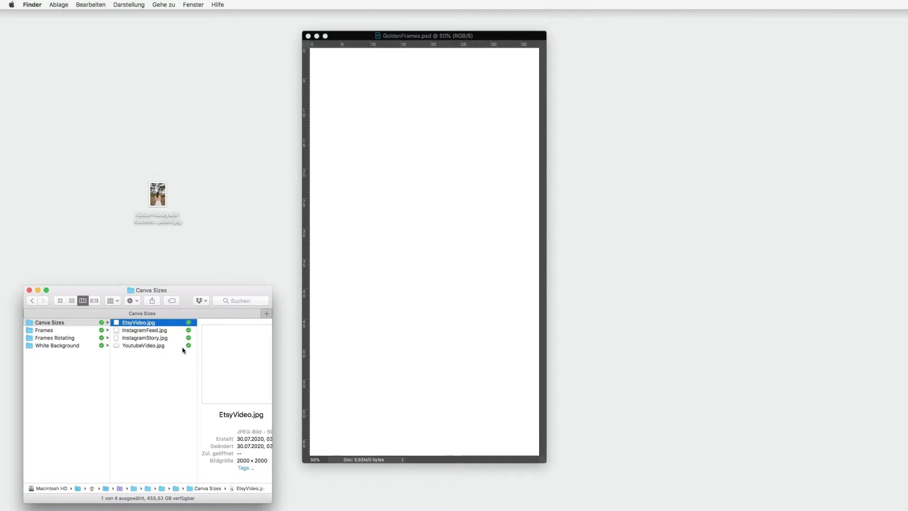
{"action": "scroll", "coordinate": [177, 348], "scroll_direction": "left", "scroll_amount": 1}
Shift the GoldenFrames.psd window slightly and check the image size of InstagramStory.jpg in the Canva Sizes folder.
{"action": "left_click", "coordinate": [351, 35]}
{"action": "left_click_drag", "start_coordinate": [352, 36], "coordinate": [341, 56]}
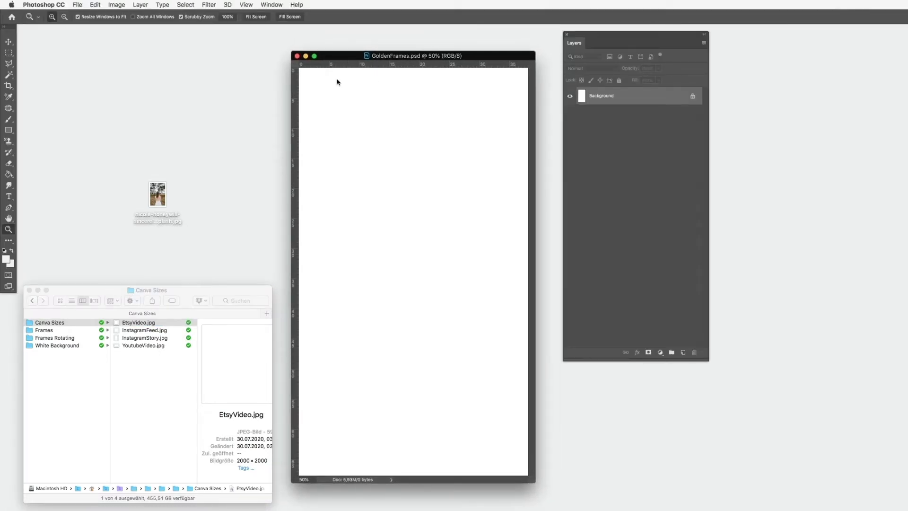
{"action": "left_click", "coordinate": [147, 337]}
{"action": "left_click", "coordinate": [146, 338]}
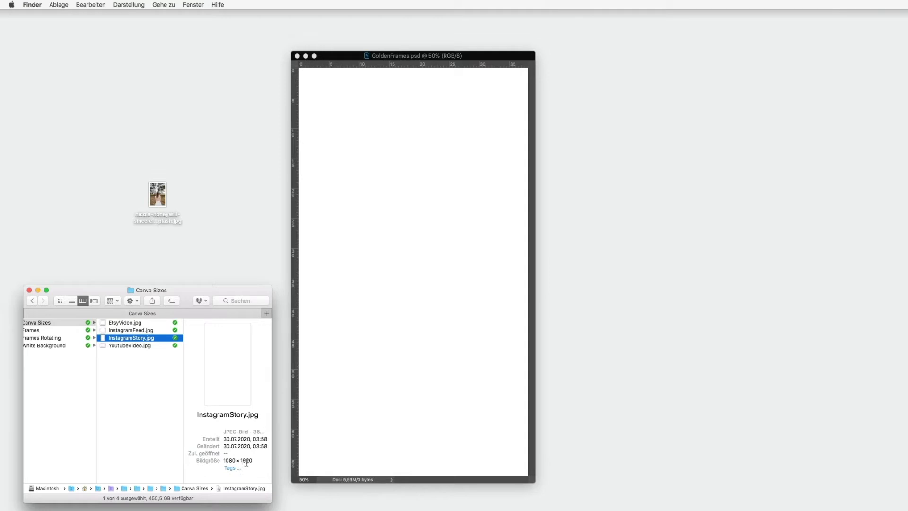
{"action": "scroll", "coordinate": [112, 351], "scroll_direction": "left", "scroll_amount": 2}
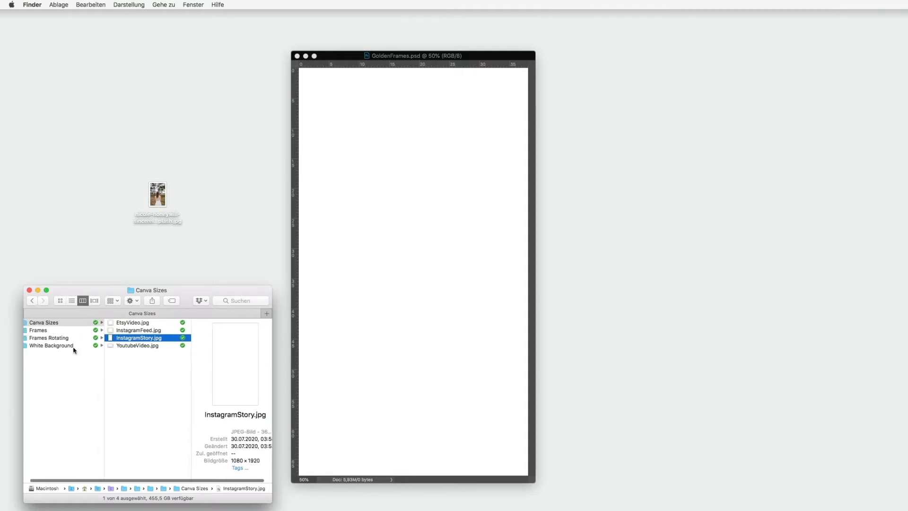
{"action": "left_click", "coordinate": [65, 362]}
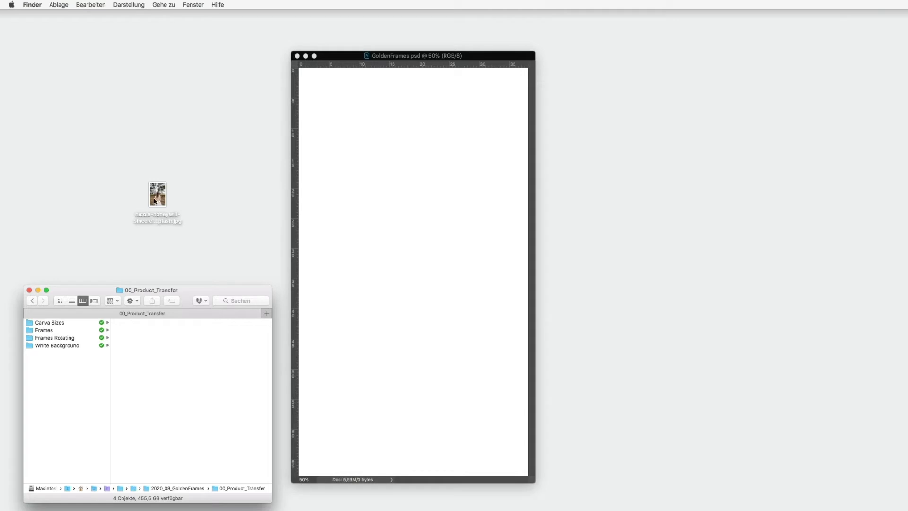
Place the desktop photo of the woman in the field into GoldenFrames.psd, scaled up to cover the whole white canvas.
{"action": "left_click_drag", "start_coordinate": [157, 194], "coordinate": [407, 208]}
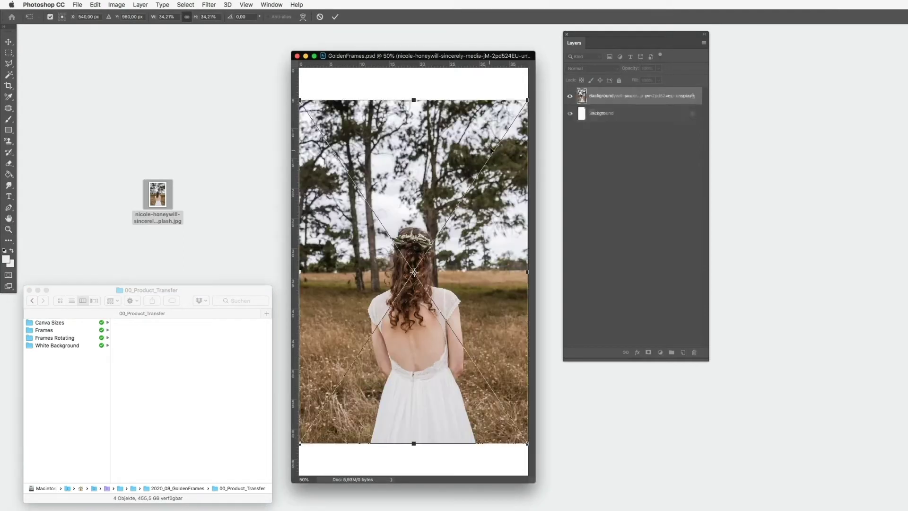
{"action": "left_click_drag", "start_coordinate": [527, 101], "coordinate": [562, 79]}
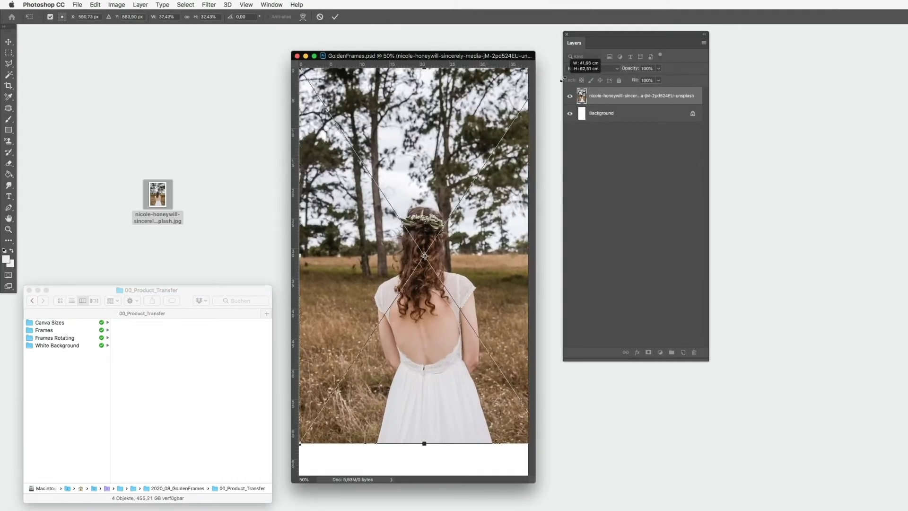
{"action": "left_click_drag", "start_coordinate": [300, 443], "coordinate": [275, 474]}
{"action": "left_click_drag", "start_coordinate": [483, 298], "coordinate": [480, 298]}
{"action": "key", "text": "Return"}
{"action": "key", "text": "z"}
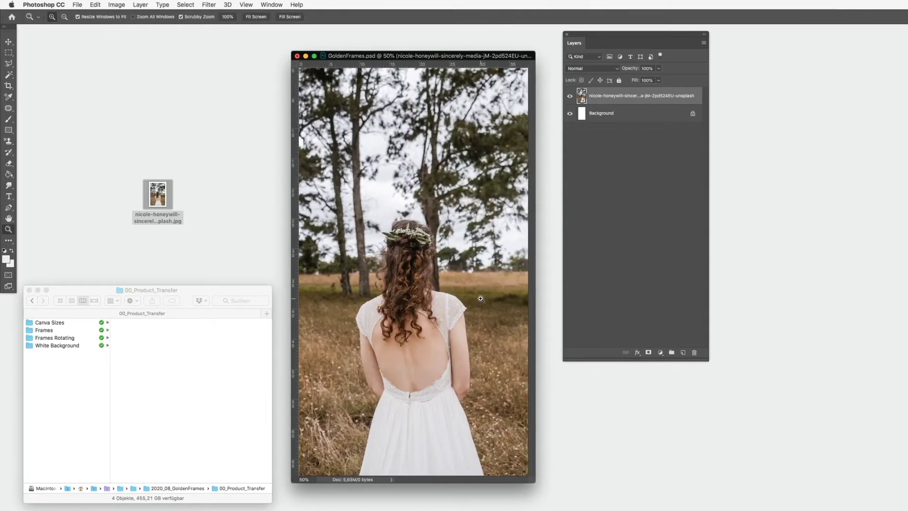
Merge the placed photo with the Background layer and move the photo's file to an empty area of the desktop.
{"action": "left_click", "coordinate": [618, 113], "text": "shift"}
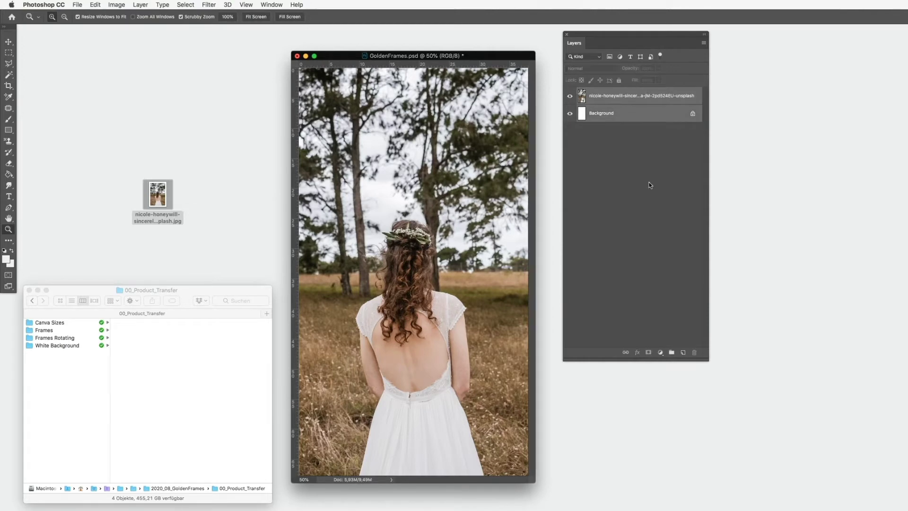
{"action": "key", "text": "super+e"}
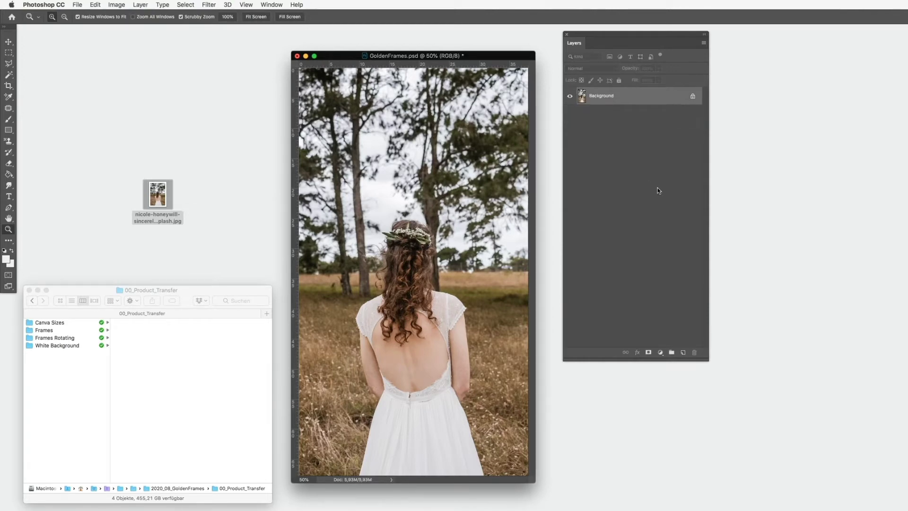
{"action": "left_click_drag", "start_coordinate": [161, 198], "coordinate": [815, 347]}
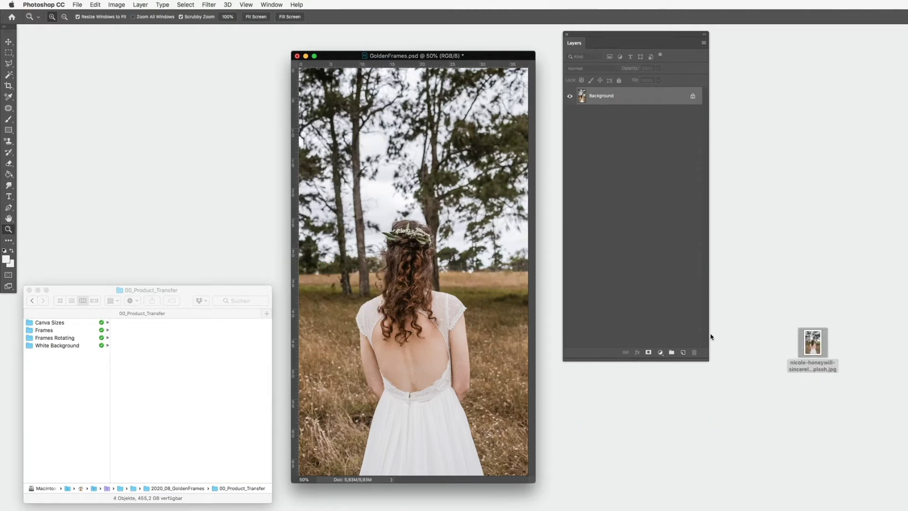
Preview the animated frame Frame_07.mov from the Frames folder.
{"action": "left_click", "coordinate": [69, 379]}
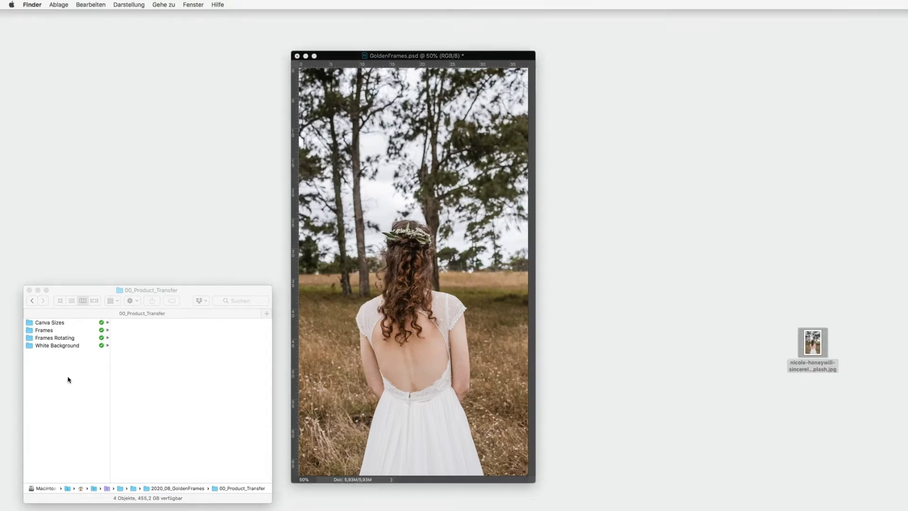
{"action": "left_click", "coordinate": [73, 330]}
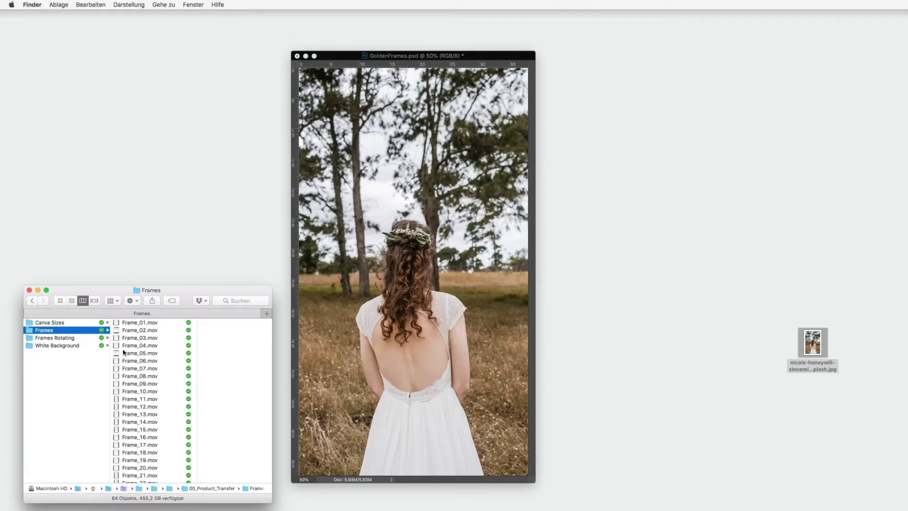
{"action": "left_click", "coordinate": [154, 371]}
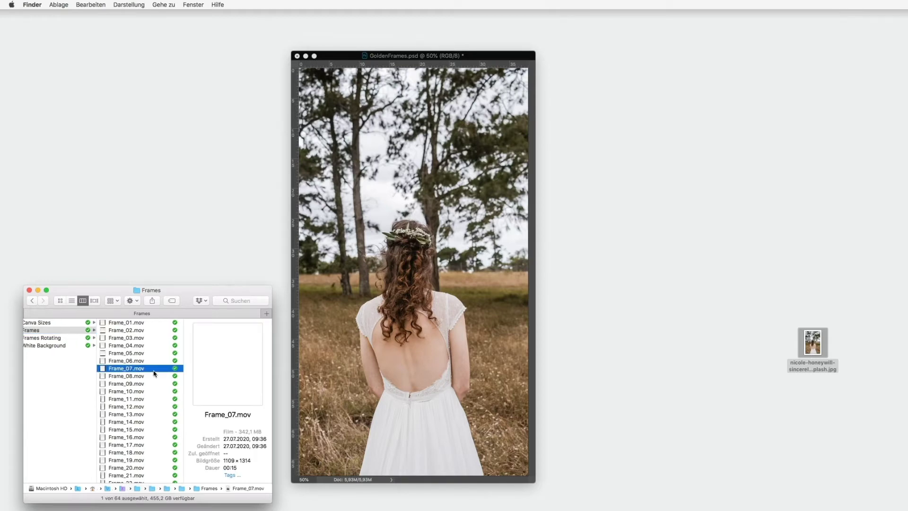
{"action": "scroll", "coordinate": [149, 385], "scroll_direction": "left", "scroll_amount": 1}
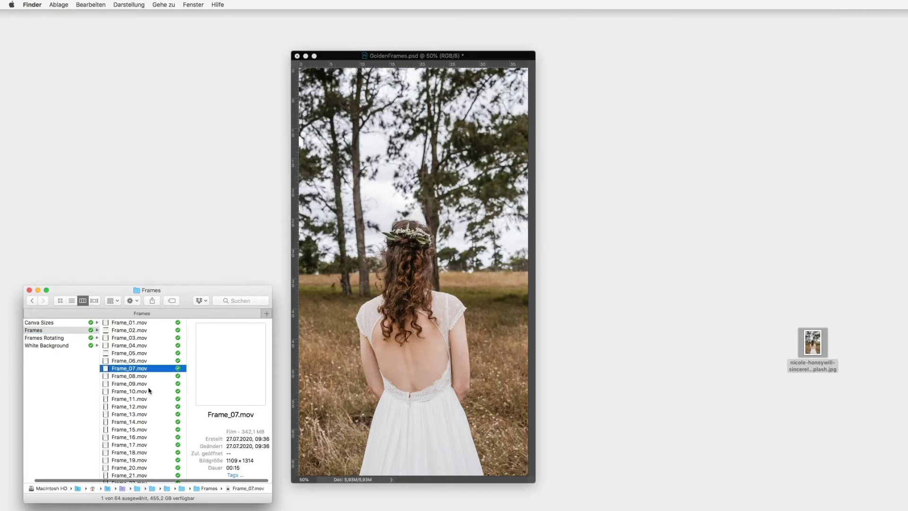
{"action": "key", "text": "space"}
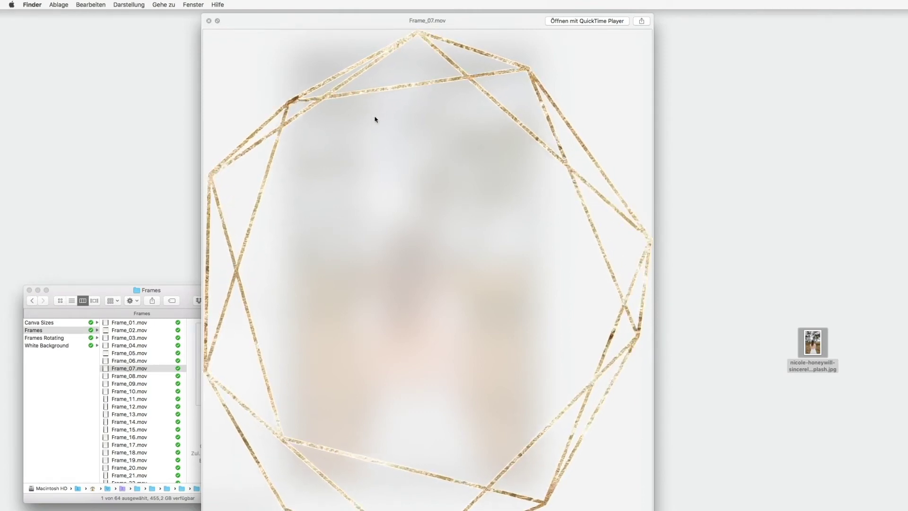
{"action": "left_click", "coordinate": [209, 21]}
Preview the rotating frame animation Frame_14.mov from the Frames Rotating folder.
{"action": "left_click", "coordinate": [61, 338]}
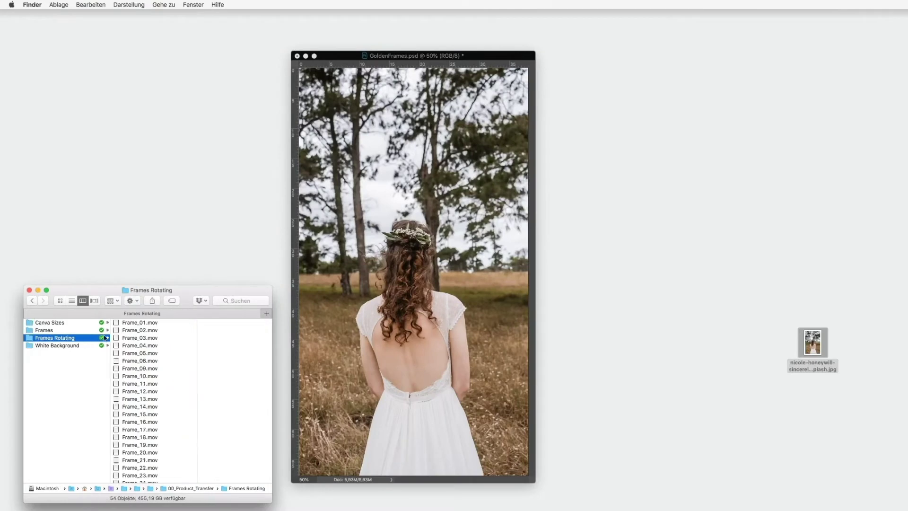
{"action": "key", "text": "Right"}
{"action": "key", "text": "space"}
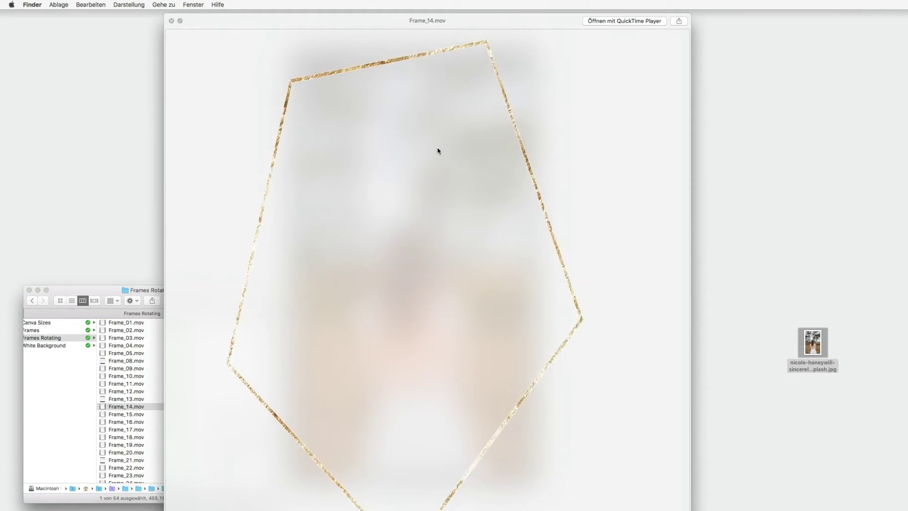
{"action": "key", "text": "space"}
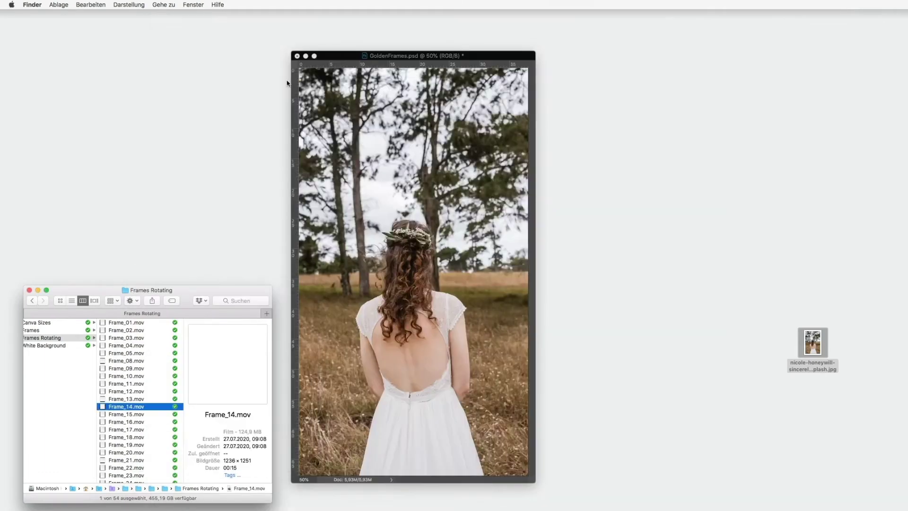
Preview Frame_10.mov from the Frames folder and place it as a new layer above the photo in GoldenFrames.psd.
{"action": "left_click", "coordinate": [31, 330]}
{"action": "left_click", "coordinate": [141, 393]}
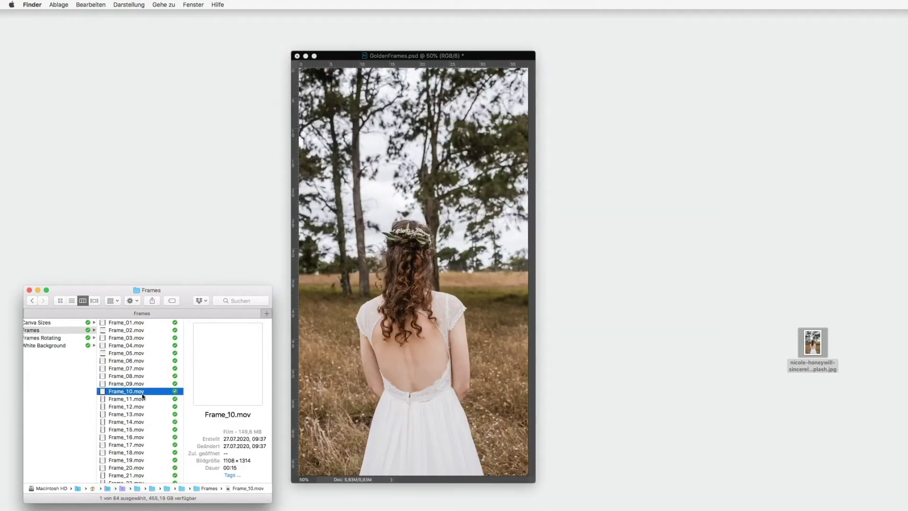
{"action": "key", "text": "space"}
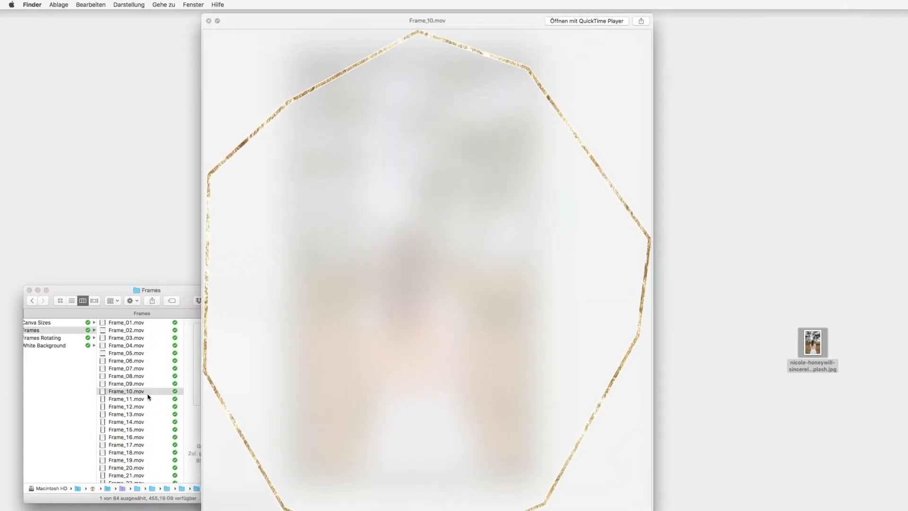
{"action": "key", "text": "space"}
{"action": "left_click_drag", "start_coordinate": [142, 393], "coordinate": [409, 287]}
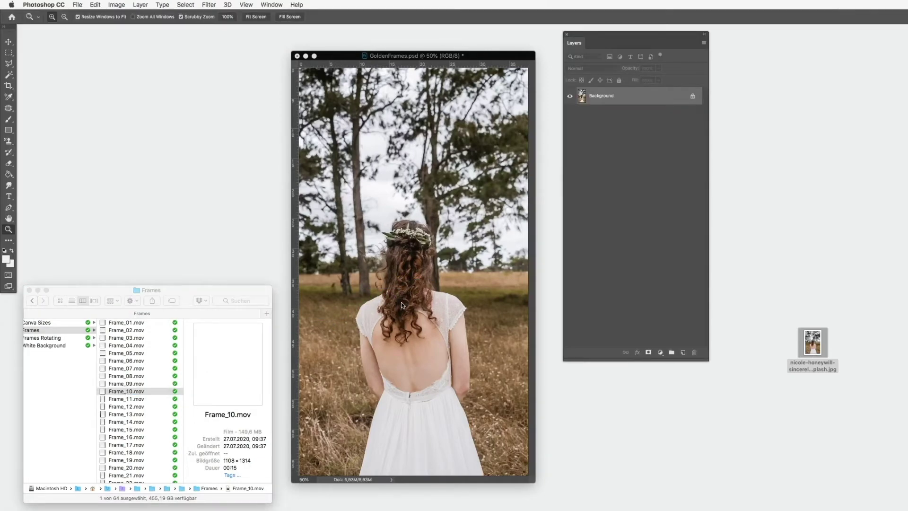
{"action": "key", "text": "Return"}
{"action": "key", "text": "z"}
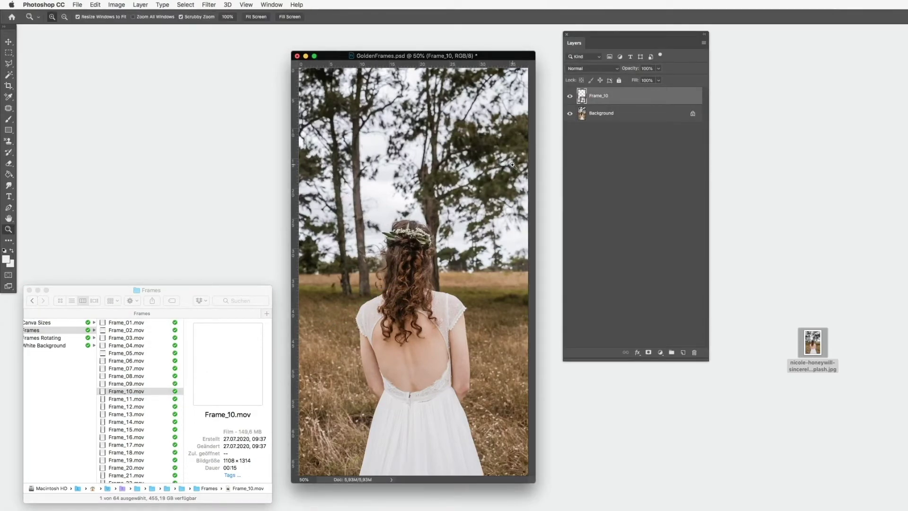
Preview Frame_13.mov and place it at its original size as a layer above Frame_10.
{"action": "left_click", "coordinate": [145, 431]}
{"action": "left_click", "coordinate": [138, 415]}
{"action": "key", "text": "space"}
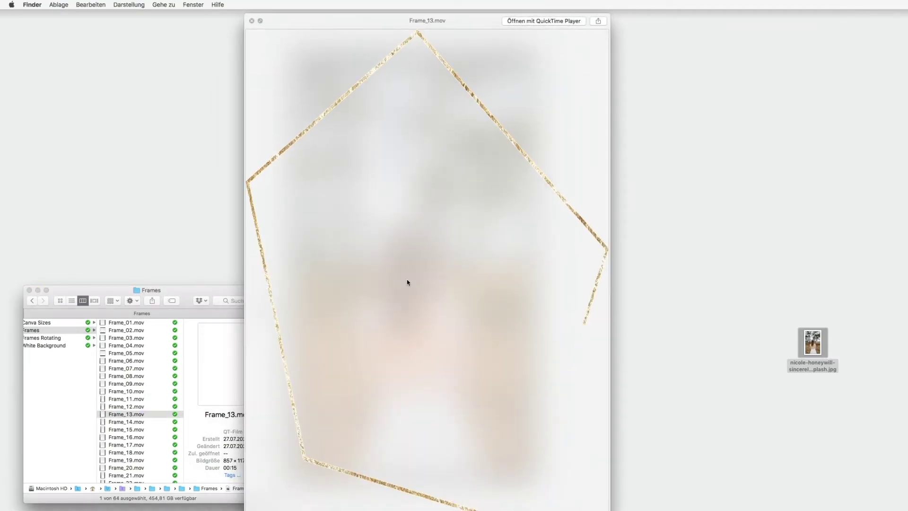
{"action": "key", "text": "space"}
{"action": "left_click_drag", "start_coordinate": [133, 415], "coordinate": [427, 256]}
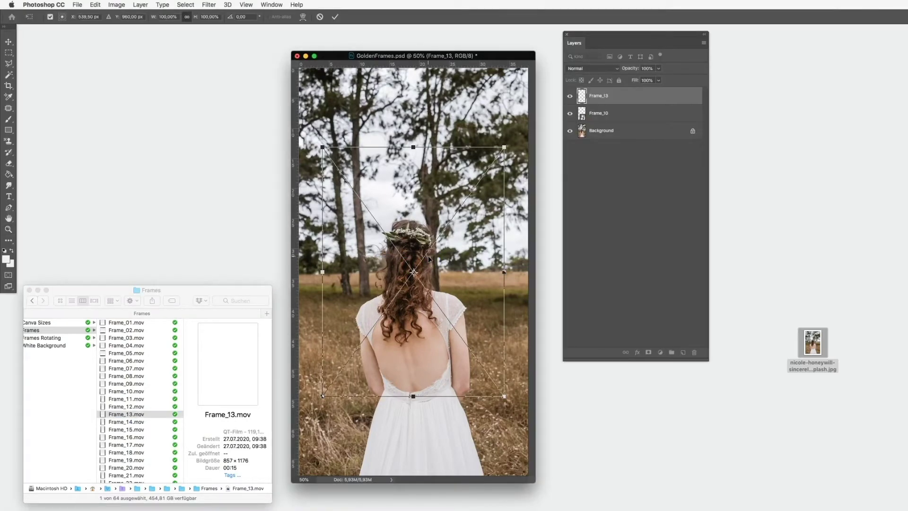
{"action": "key", "text": "Return"}
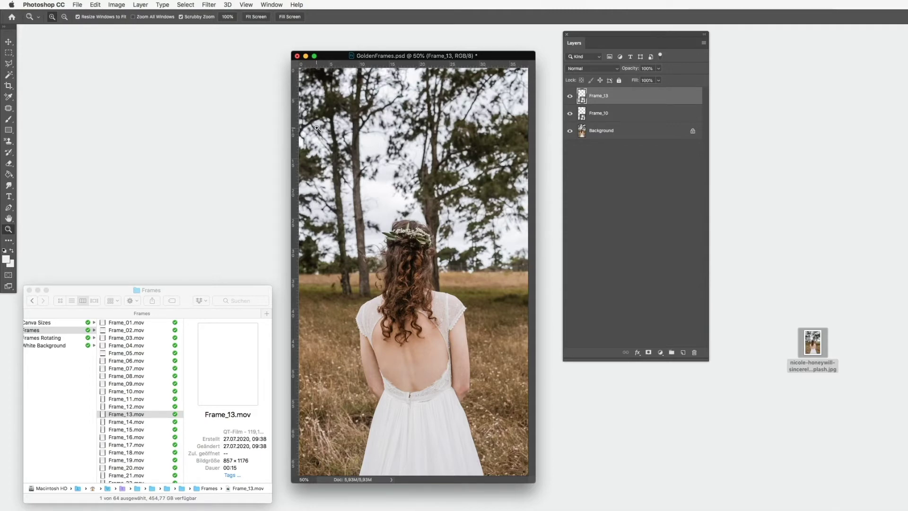
Show the Timeline beside the document and create a video timeline for the placed frame clips.
{"action": "left_click", "coordinate": [271, 5]}
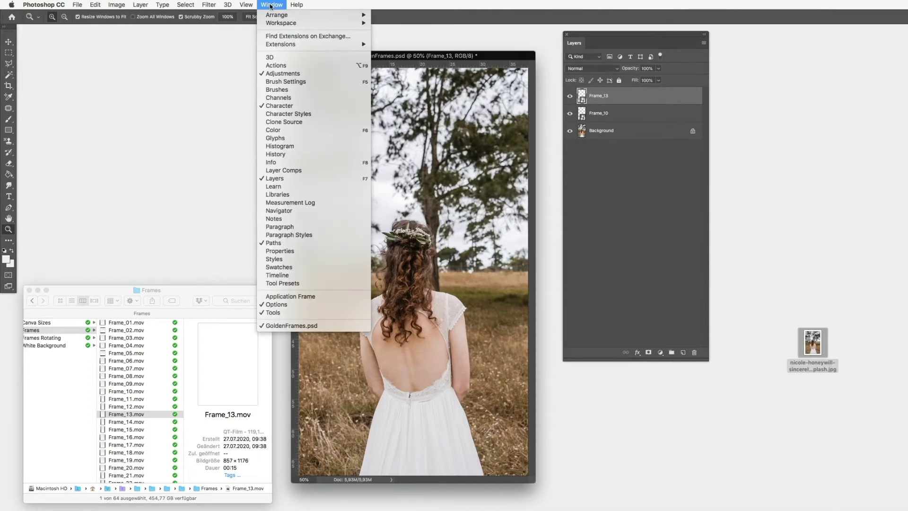
{"action": "left_click", "coordinate": [299, 275]}
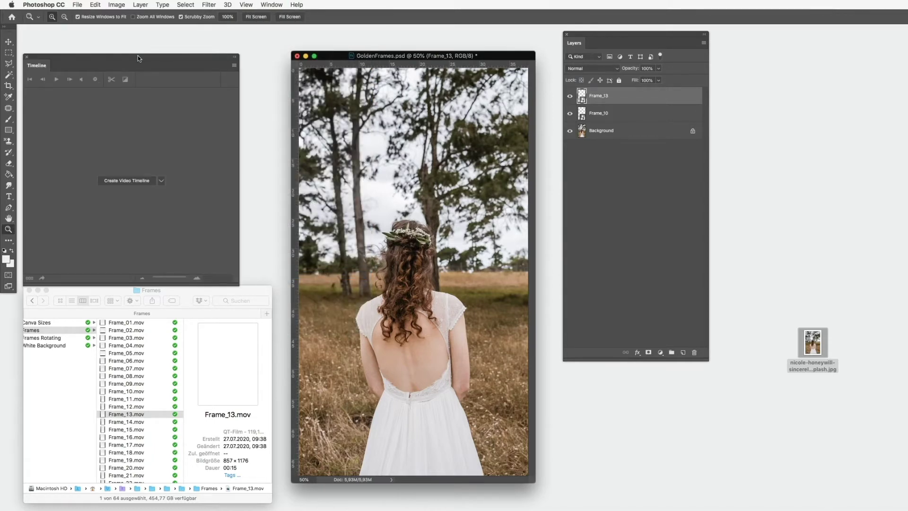
{"action": "left_click_drag", "start_coordinate": [137, 58], "coordinate": [169, 40]}
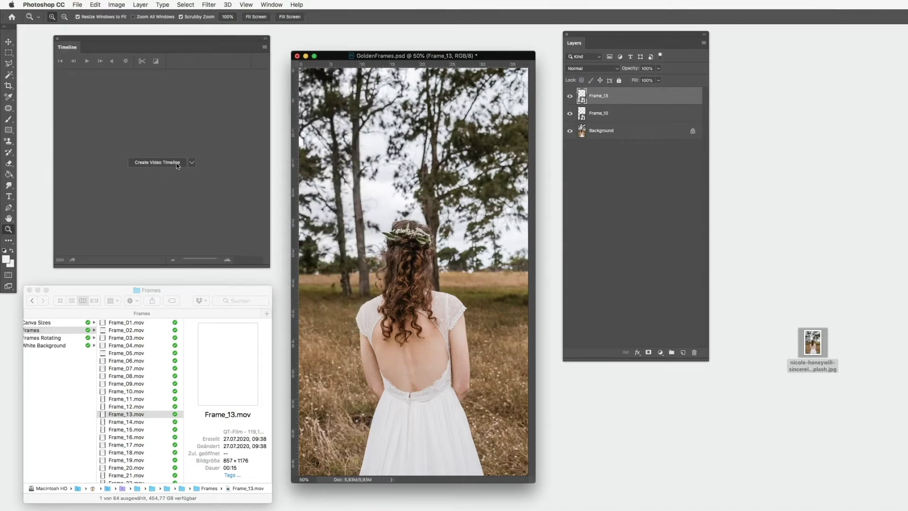
{"action": "left_click", "coordinate": [192, 163]}
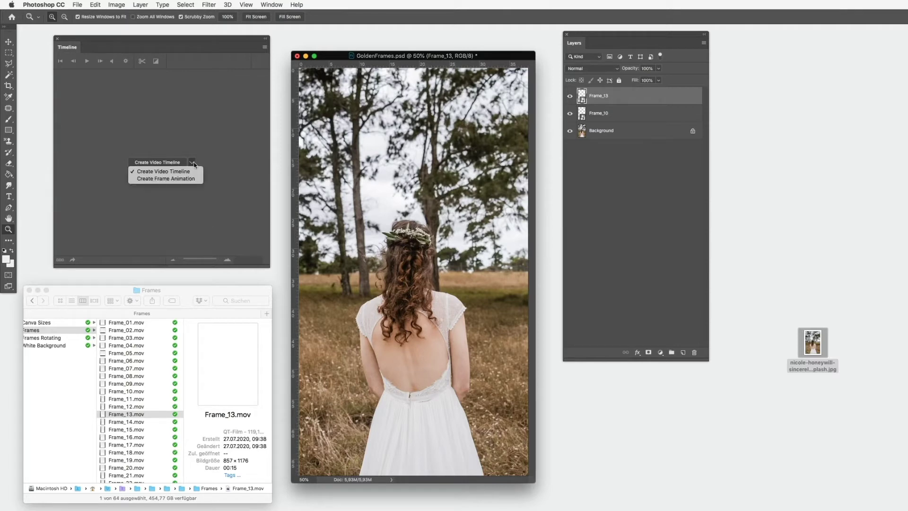
{"action": "left_click", "coordinate": [194, 164]}
{"action": "left_click", "coordinate": [155, 163]}
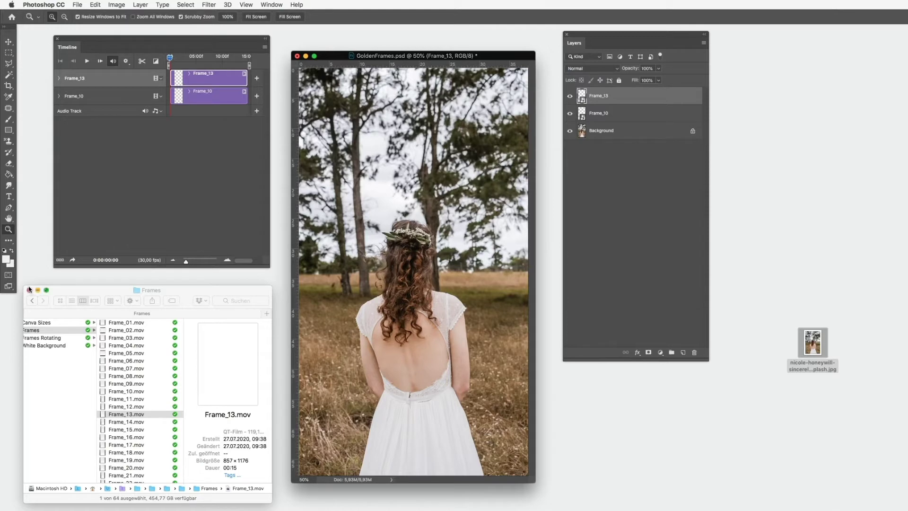
Convert the locked Background into a regular layer and extend its timeline clip to the end of the frame clips.
{"action": "left_click_drag", "start_coordinate": [53, 267], "coordinate": [25, 279]}
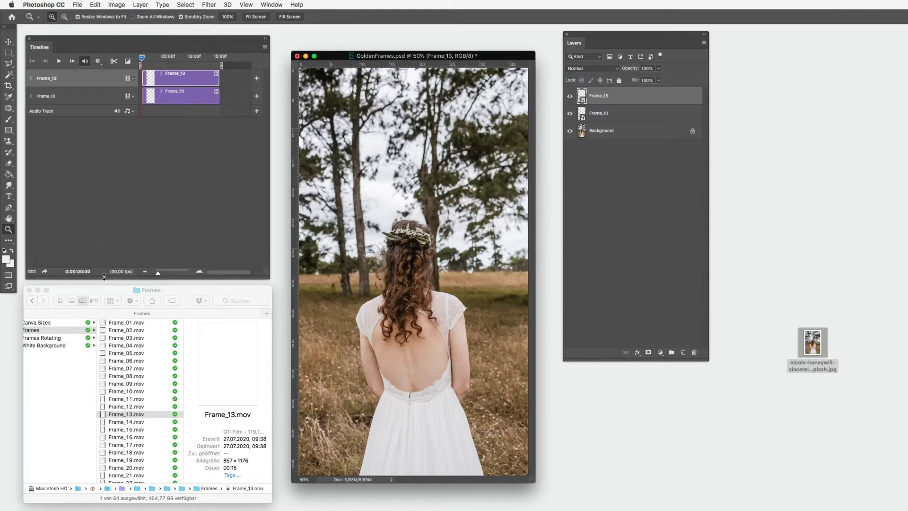
{"action": "left_click_drag", "start_coordinate": [269, 278], "coordinate": [271, 280]}
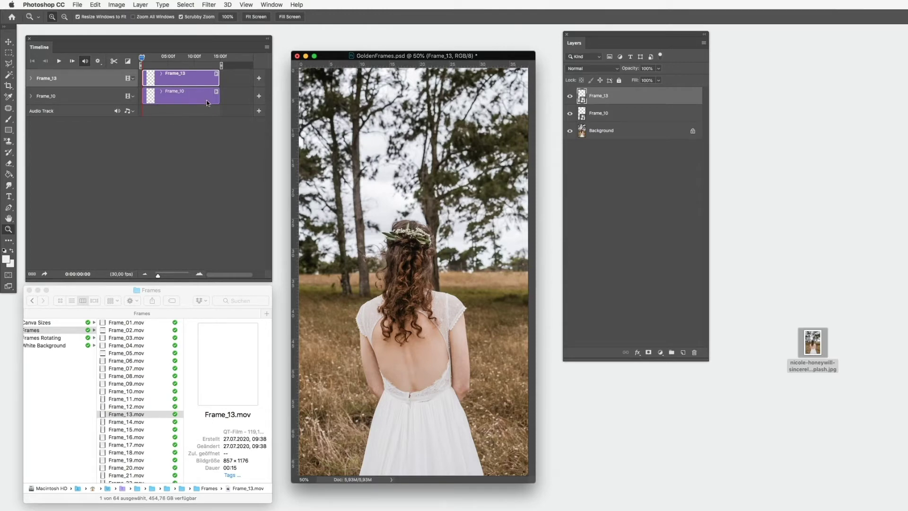
{"action": "left_click", "coordinate": [693, 133]}
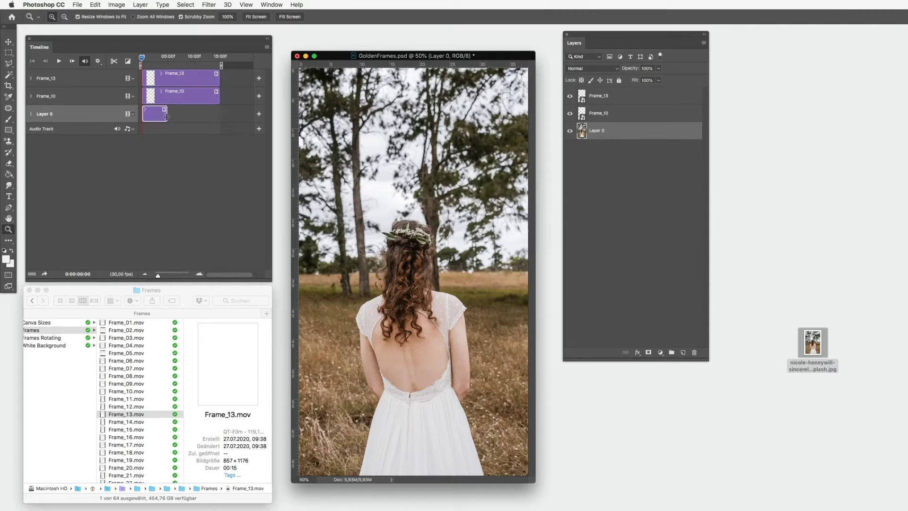
{"action": "left_click_drag", "start_coordinate": [167, 117], "coordinate": [218, 116]}
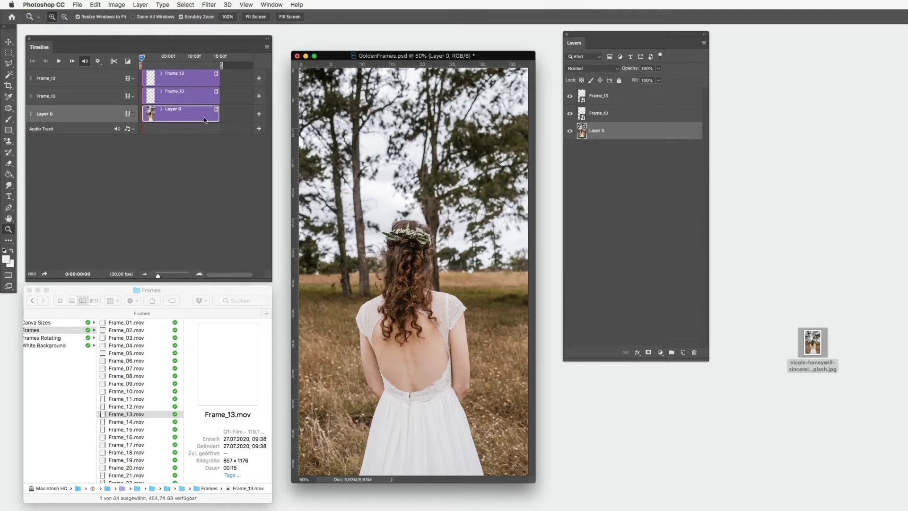
Preview the golden frame animation over the photo at several points along the timeline.
{"action": "mouse_move", "coordinate": [142, 59]}
{"action": "left_mouse_down"}
{"action": "mouse_move", "coordinate": [177, 58]}
{"action": "mouse_move", "coordinate": [156, 58]}
{"action": "left_mouse_up"}
{"action": "left_click", "coordinate": [176, 58]}
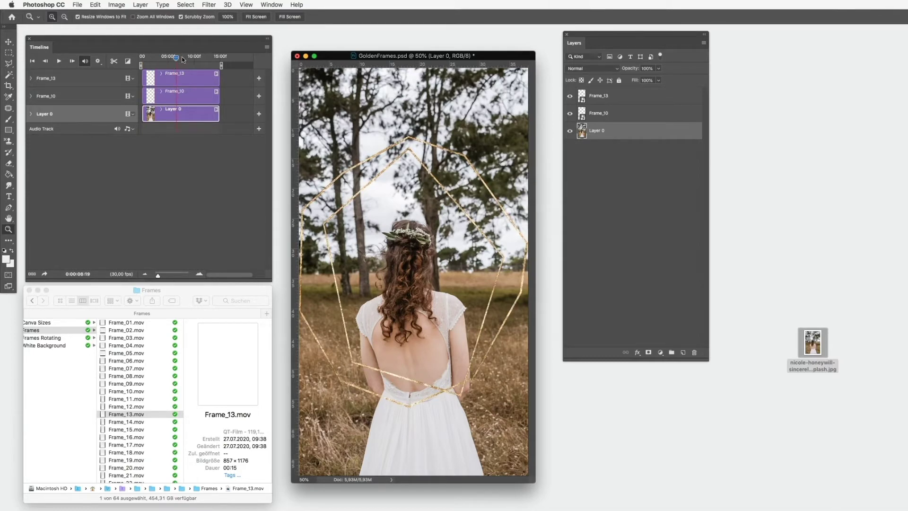
{"action": "key", "text": "space"}
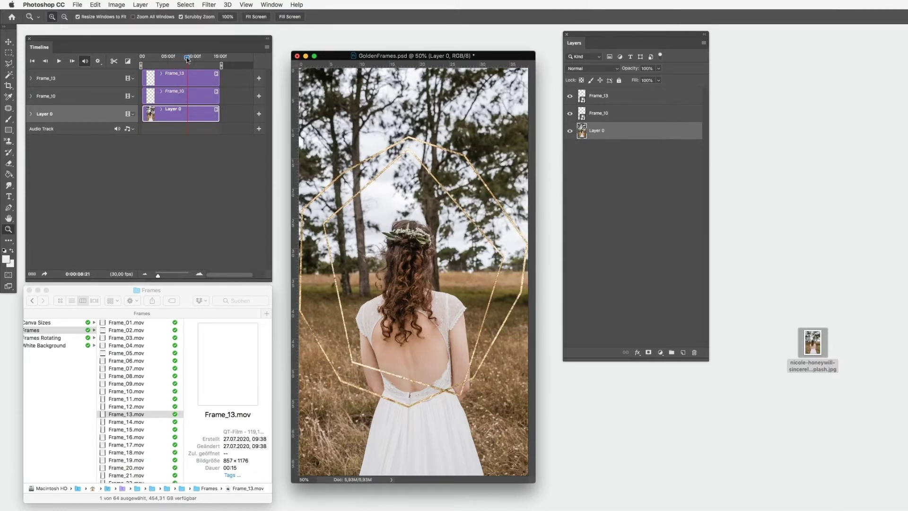
{"action": "left_click", "coordinate": [170, 58]}
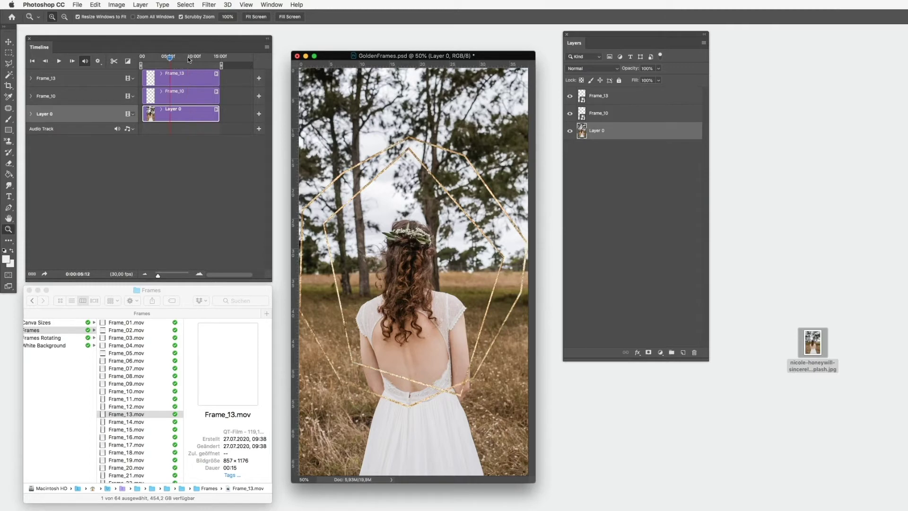
{"action": "left_click", "coordinate": [188, 58]}
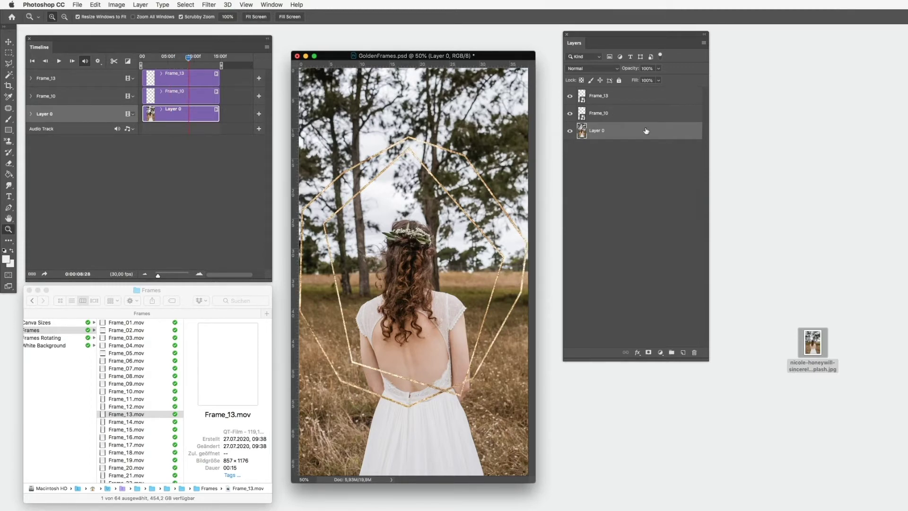
Scale the Frame_13 and Frame_10 layers together to about 76% and rotate them about -23° around the woman's head and back.
{"action": "left_click", "coordinate": [618, 98]}
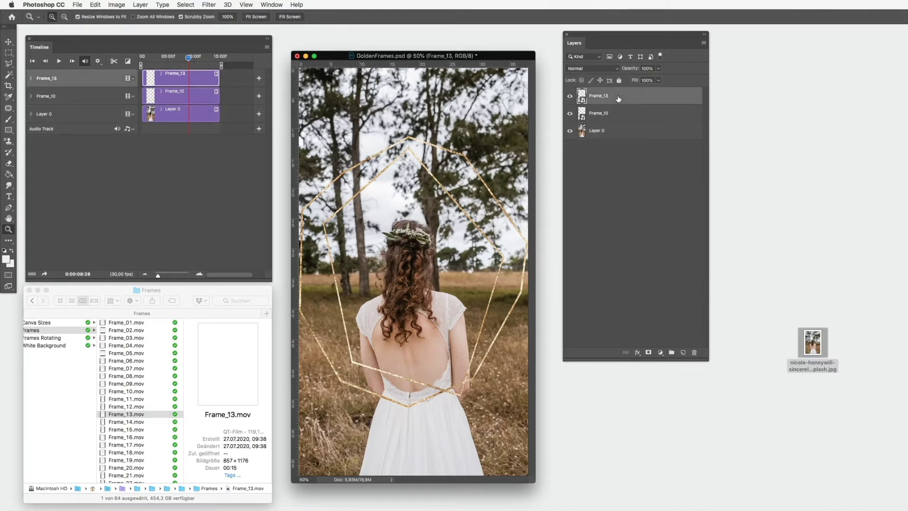
{"action": "left_click", "coordinate": [624, 115], "text": "shift"}
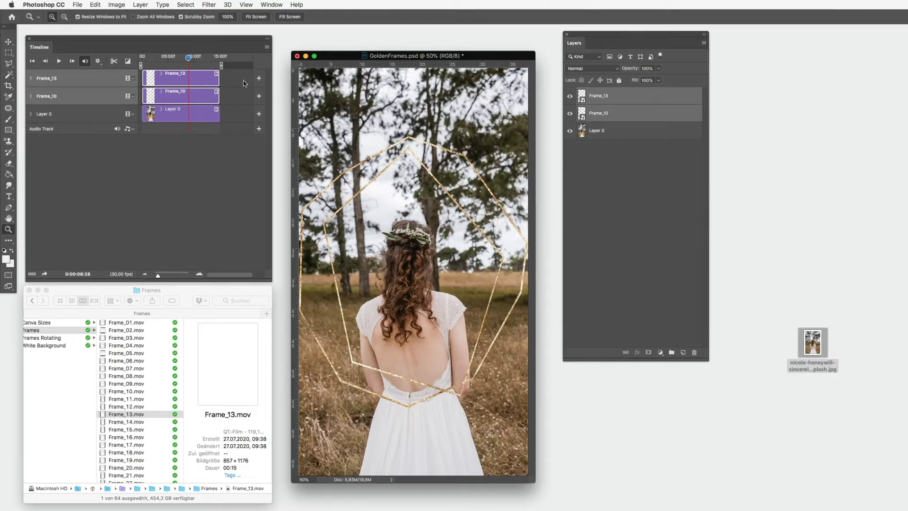
{"action": "left_click", "coordinate": [93, 4]}
{"action": "left_click", "coordinate": [137, 194]}
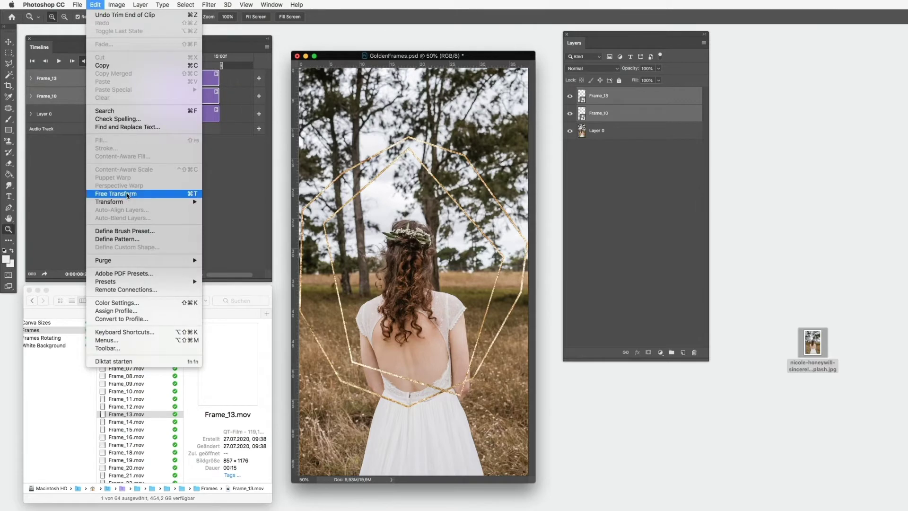
{"action": "left_click_drag", "start_coordinate": [528, 135], "coordinate": [476, 195]}
{"action": "left_click_drag", "start_coordinate": [424, 255], "coordinate": [448, 235]}
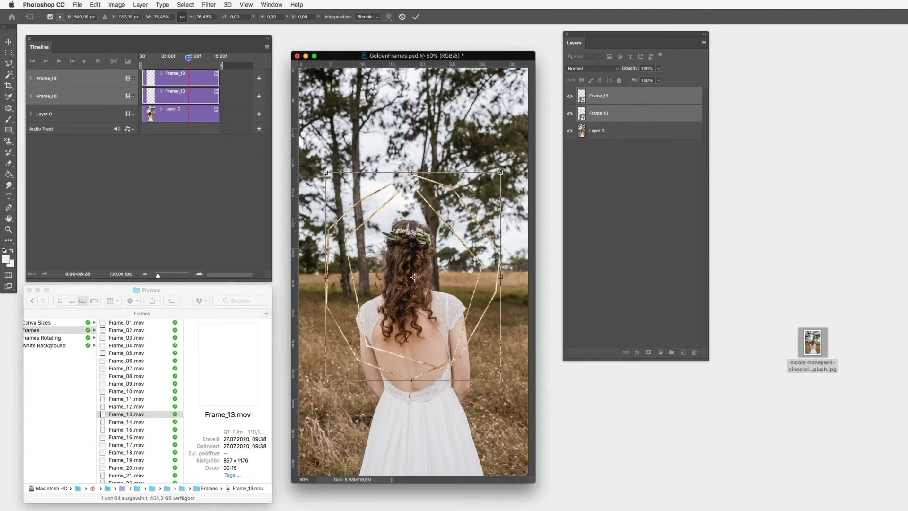
{"action": "left_click_drag", "start_coordinate": [515, 159], "coordinate": [473, 133]}
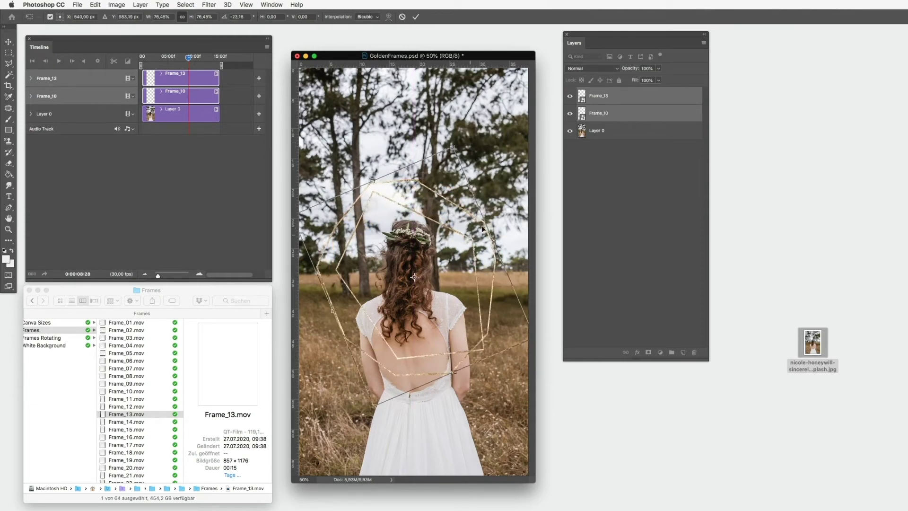
{"action": "mouse_move", "coordinate": [448, 290]}
{"action": "left_mouse_down"}
{"action": "mouse_move", "coordinate": [447, 283]}
{"action": "mouse_move", "coordinate": [446, 292]}
{"action": "left_mouse_up"}
{"action": "key", "text": "Return"}
{"action": "key", "text": "z"}
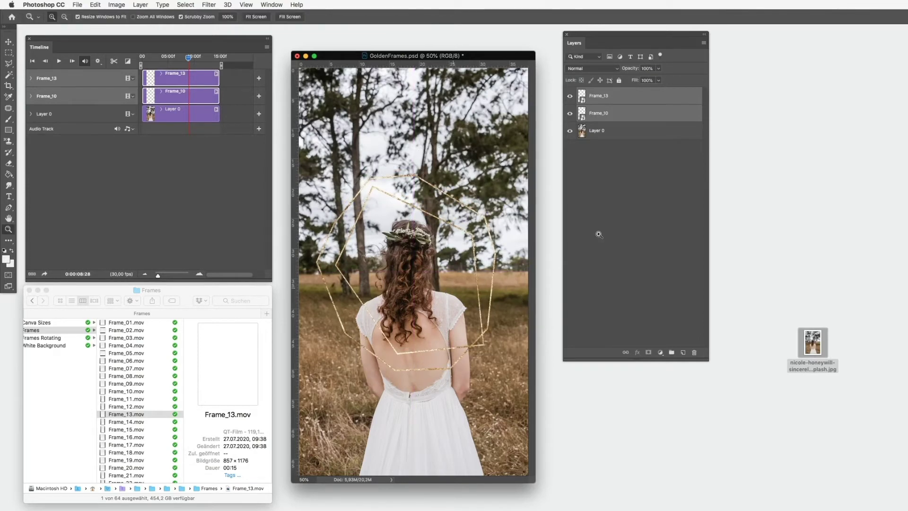
Scale the Frame_10 layer alone down to about 72% so its frame sits closer to the Frame_13 frame.
{"action": "left_click", "coordinate": [656, 167]}
{"action": "left_click", "coordinate": [602, 113]}
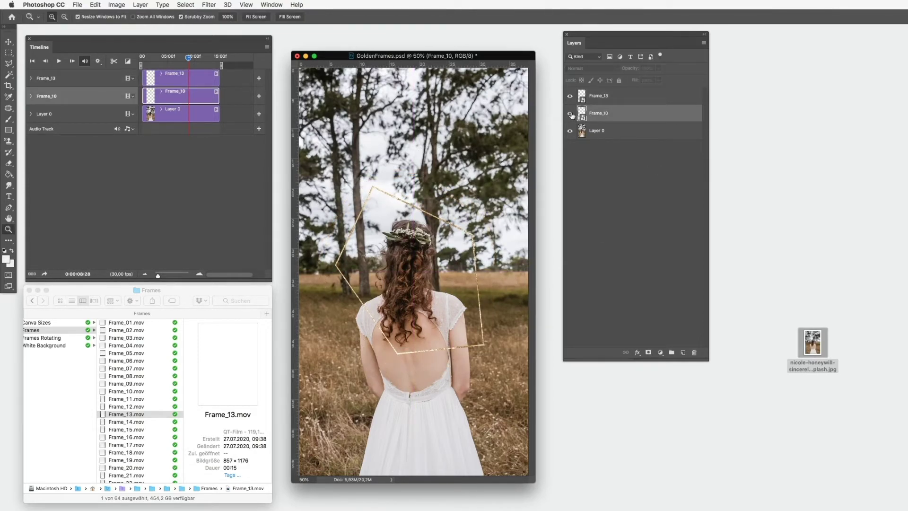
{"action": "key", "text": "super+t"}
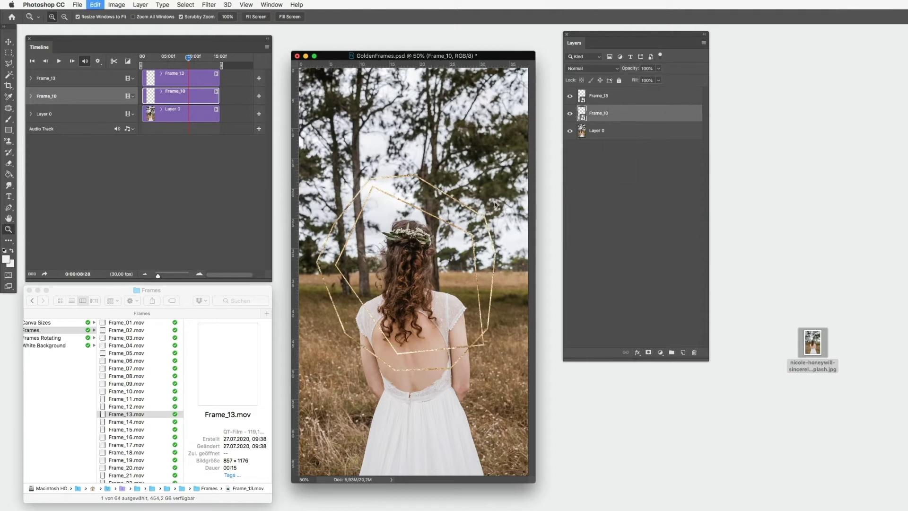
{"action": "left_click_drag", "start_coordinate": [453, 141], "coordinate": [449, 151]}
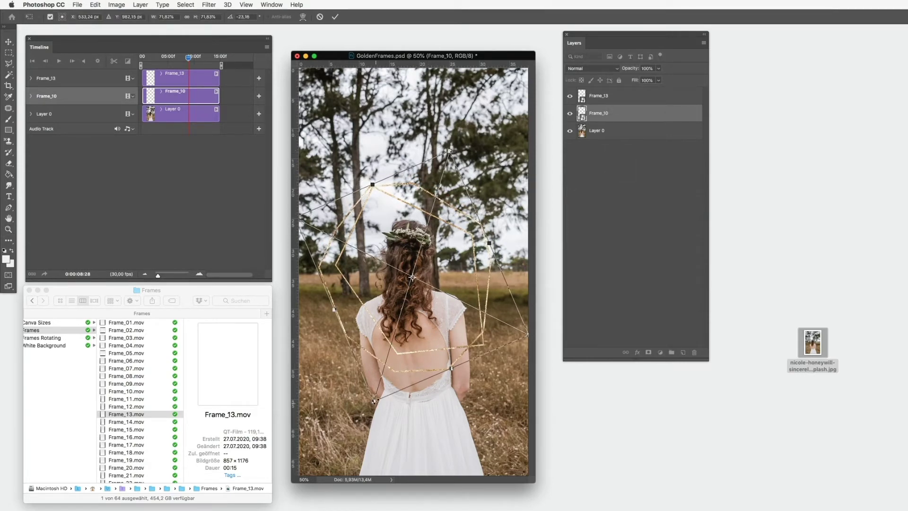
{"action": "key", "text": "Return"}
{"action": "key", "text": "z"}
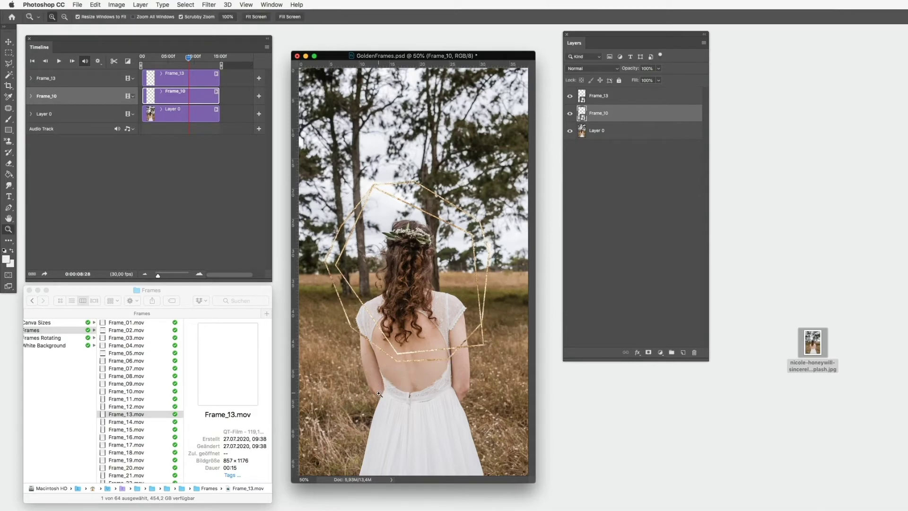
Return the playhead to the start of the timeline and add the text "say yes" on the upper part of the photo.
{"action": "left_click", "coordinate": [176, 59]}
{"action": "mouse_move", "coordinate": [171, 57]}
{"action": "left_mouse_down"}
{"action": "mouse_move", "coordinate": [143, 58]}
{"action": "mouse_move", "coordinate": [203, 58]}
{"action": "mouse_move", "coordinate": [142, 59]}
{"action": "left_mouse_up"}
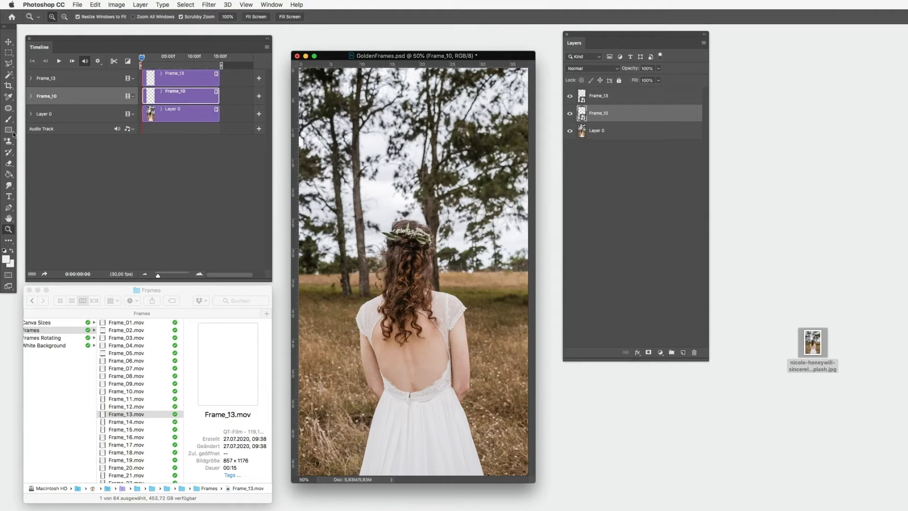
{"action": "left_click", "coordinate": [8, 197]}
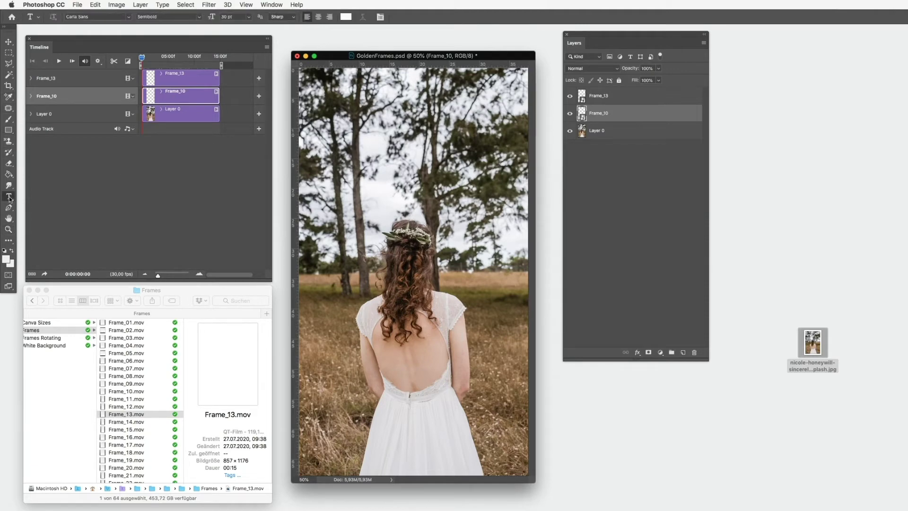
{"action": "left_click", "coordinate": [364, 157]}
{"action": "type", "text": "say yes"}
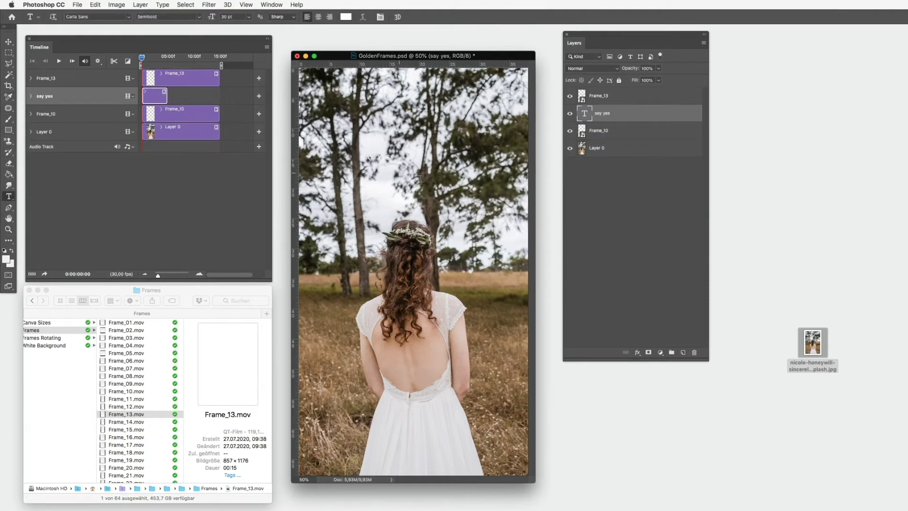
Scale the "say yes" text to about 352% and centre it horizontally at the woman's neck.
{"action": "key", "text": "ctrl+t"}
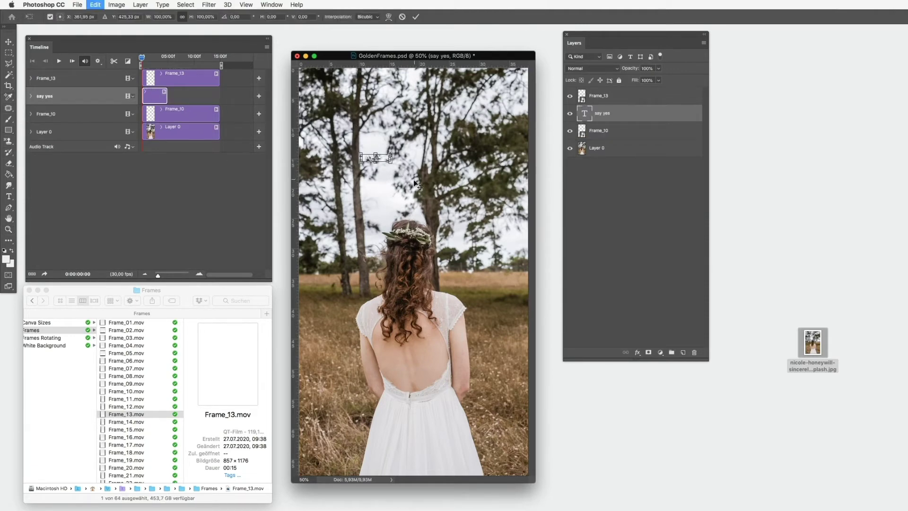
{"action": "left_click_drag", "start_coordinate": [390, 155], "coordinate": [506, 124]}
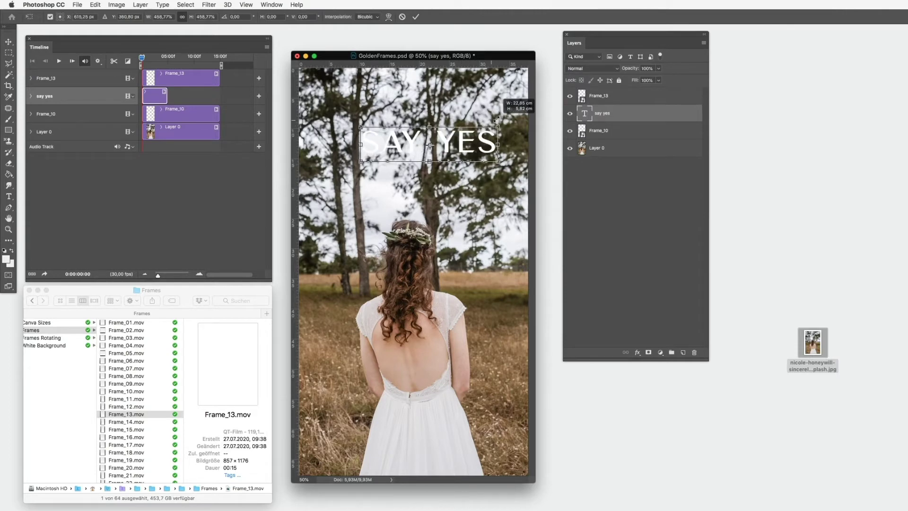
{"action": "left_click_drag", "start_coordinate": [466, 177], "coordinate": [446, 335]}
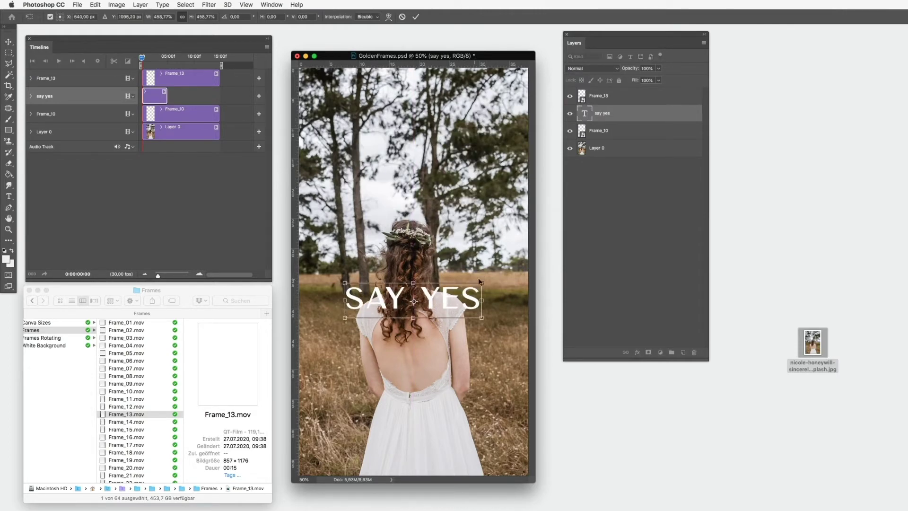
{"action": "left_click_drag", "start_coordinate": [478, 285], "coordinate": [436, 283]}
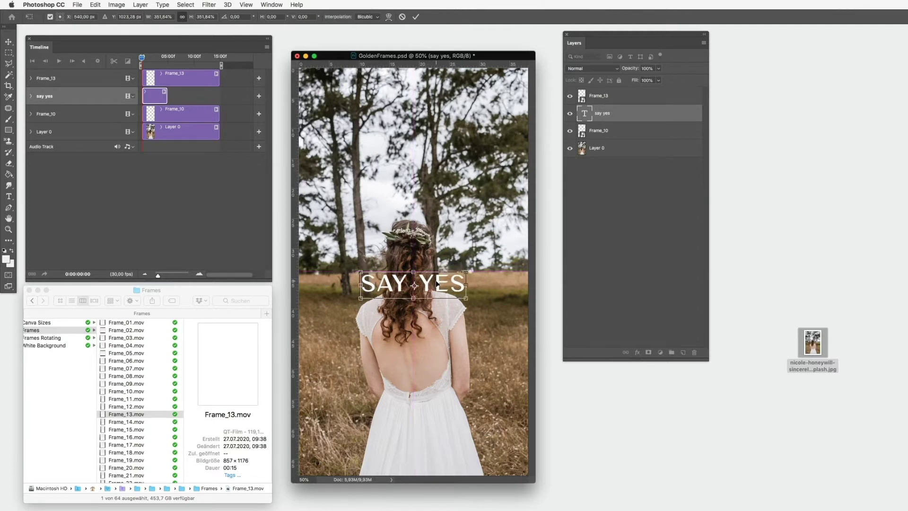
{"action": "key", "text": "Return"}
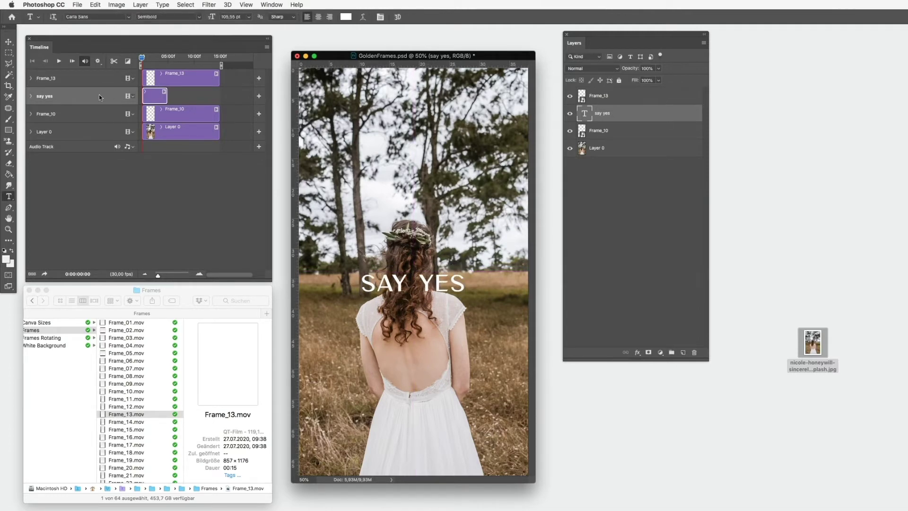
Extend the "say yes" clip to the end of the other clips and show the composition at about 8 seconds.
{"action": "left_click_drag", "start_coordinate": [167, 96], "coordinate": [215, 97]}
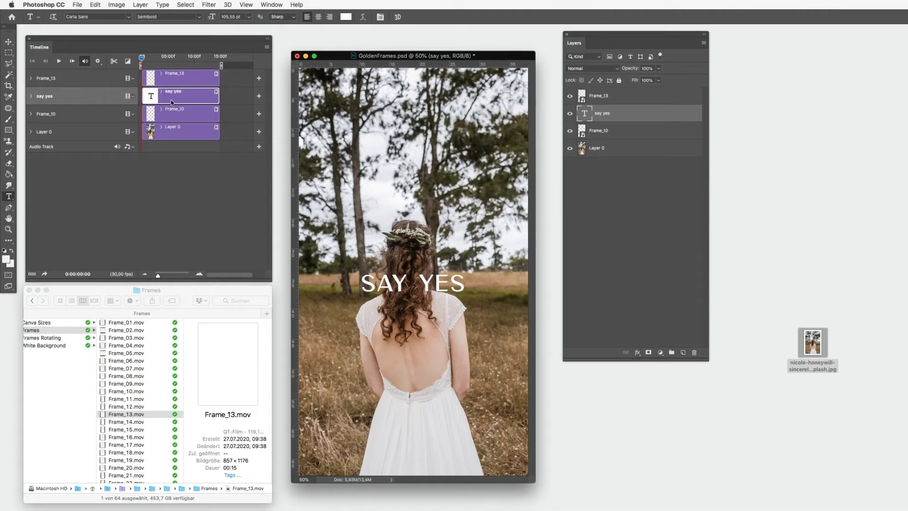
{"action": "left_click", "coordinate": [187, 57]}
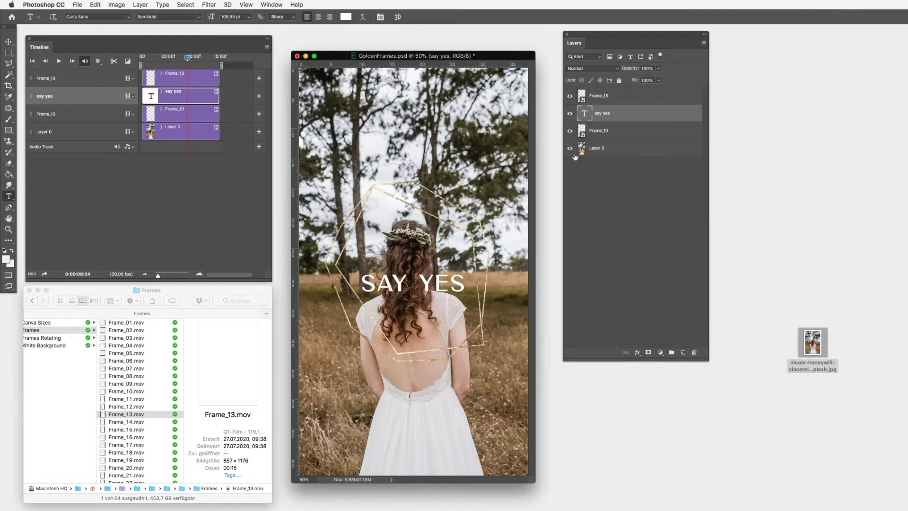
Break the "say yes" text into two lines, with "yes" below "say".
{"action": "left_click", "coordinate": [424, 288]}
{"action": "double_click", "coordinate": [414, 282]}
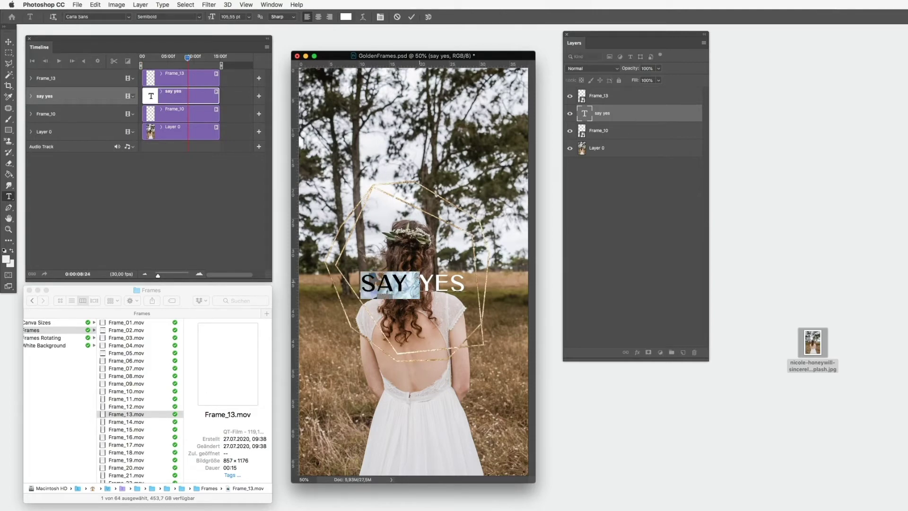
{"action": "left_click", "coordinate": [420, 284]}
{"action": "key", "text": "BackSpace"}
{"action": "key", "text": "Return"}
Move the two-line text to the horizontal centre of the photo, inside the golden frames.
{"action": "left_click", "coordinate": [9, 42]}
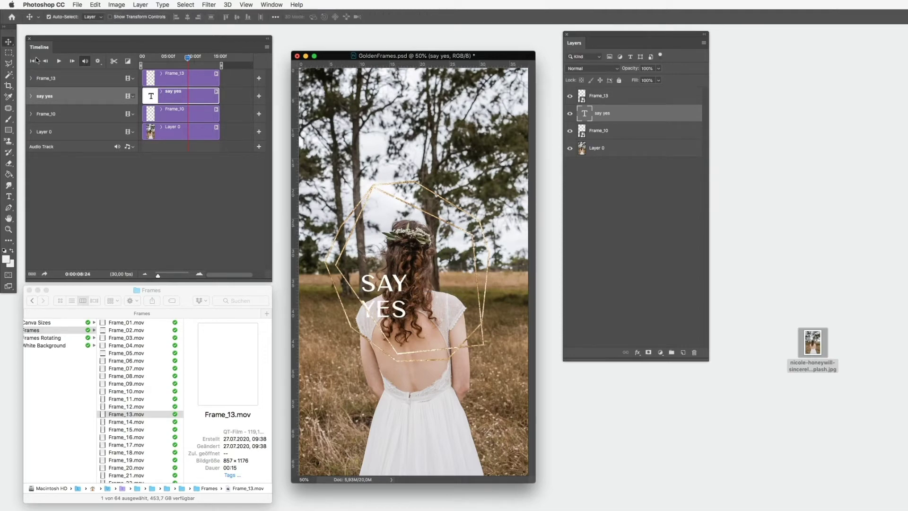
{"action": "key", "text": "super+t"}
{"action": "left_click_drag", "start_coordinate": [392, 289], "coordinate": [423, 279]}
{"action": "key", "text": "Return"}
{"action": "left_click", "coordinate": [424, 276]}
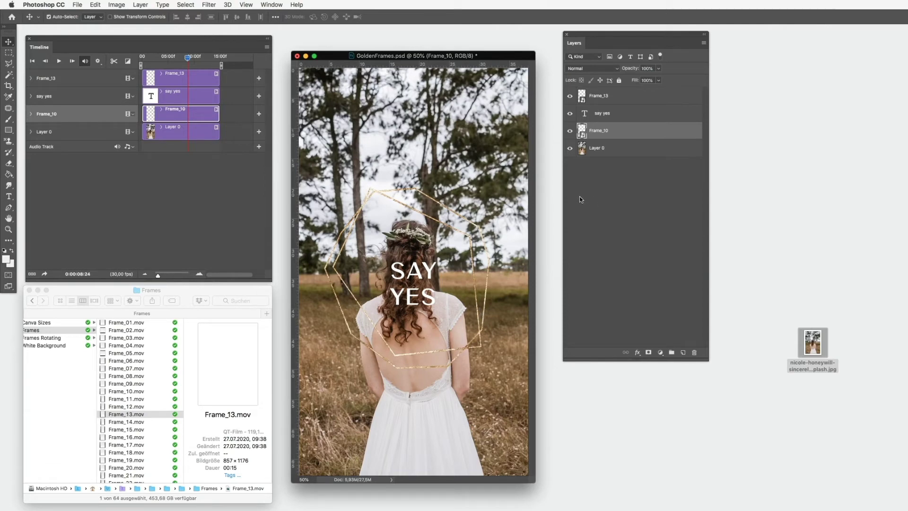
Place the "say yes" layer above Frame_13, then group Frame_13 and Frame_10 and expand the group in the timeline.
{"action": "mouse_move", "coordinate": [604, 126]}
{"action": "left_mouse_down"}
{"action": "mouse_move", "coordinate": [612, 96]}
{"action": "mouse_move", "coordinate": [609, 120]}
{"action": "left_mouse_up"}
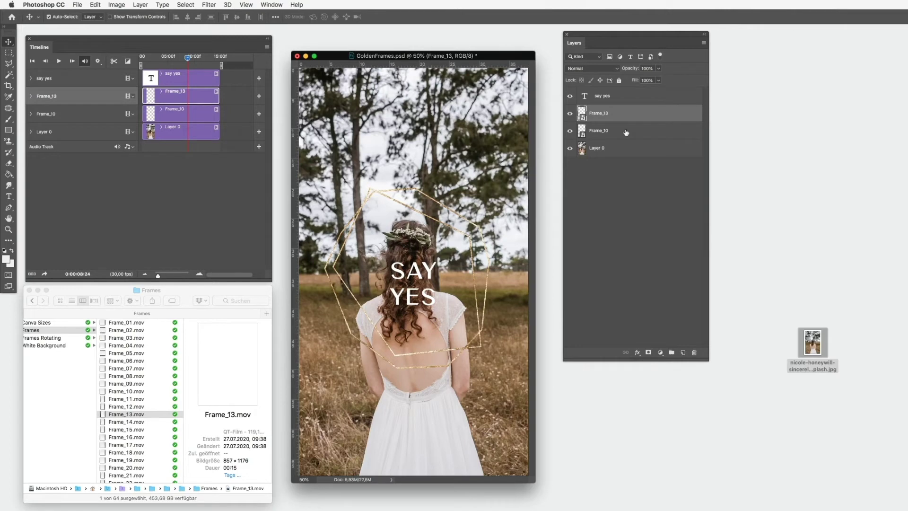
{"action": "left_click", "coordinate": [626, 132], "text": "shift"}
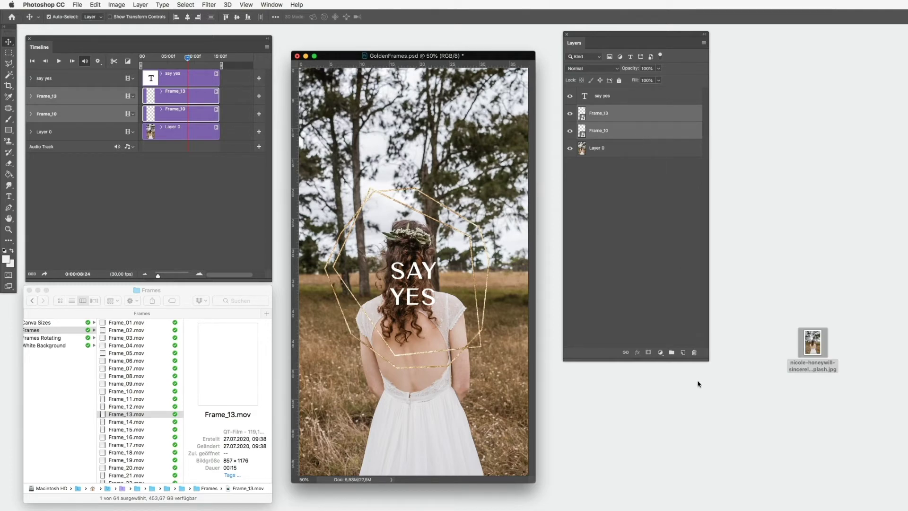
{"action": "left_click_drag", "start_coordinate": [642, 127], "coordinate": [671, 352]}
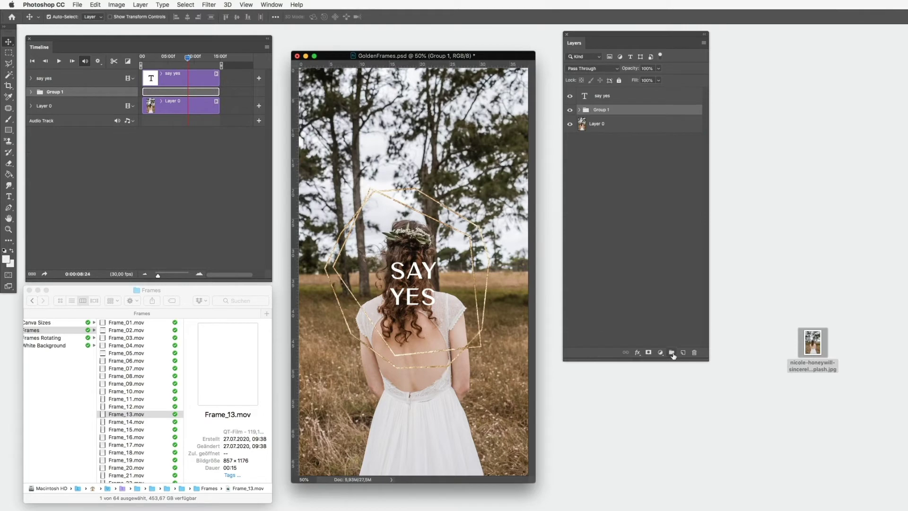
{"action": "left_click", "coordinate": [30, 92]}
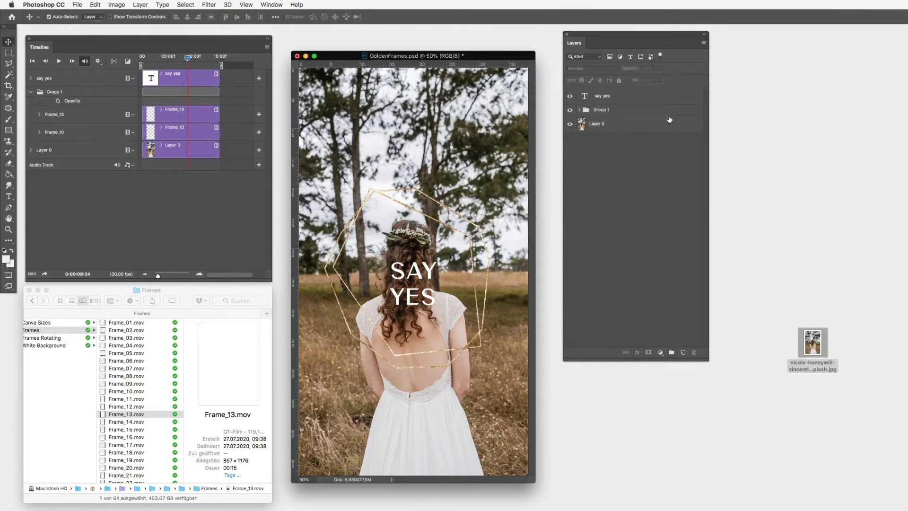
Rename Group 1, which holds the two golden frame clips, to "Frames".
{"action": "double_click", "coordinate": [599, 110]}
{"action": "type", "text": "Frames"}
{"action": "key", "text": "Return"}
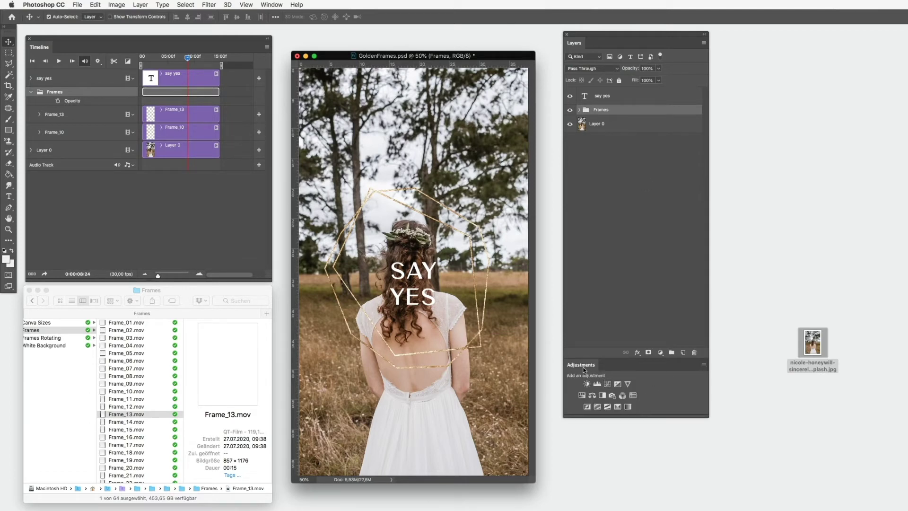
Add a Hue/Saturation adjustment clipped to the Frames group and lower its hue slightly to turn the frames rose gold.
{"action": "left_click", "coordinate": [582, 395]}
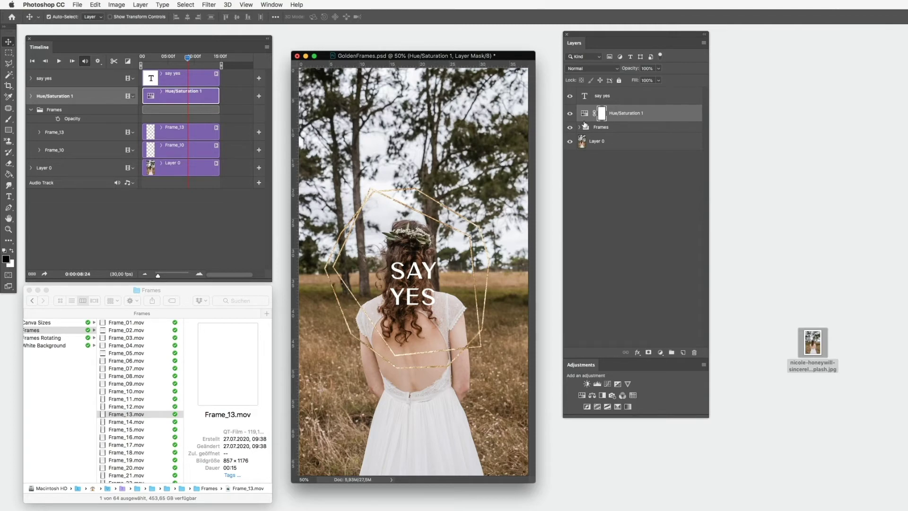
{"action": "left_click", "coordinate": [584, 120], "text": "alt"}
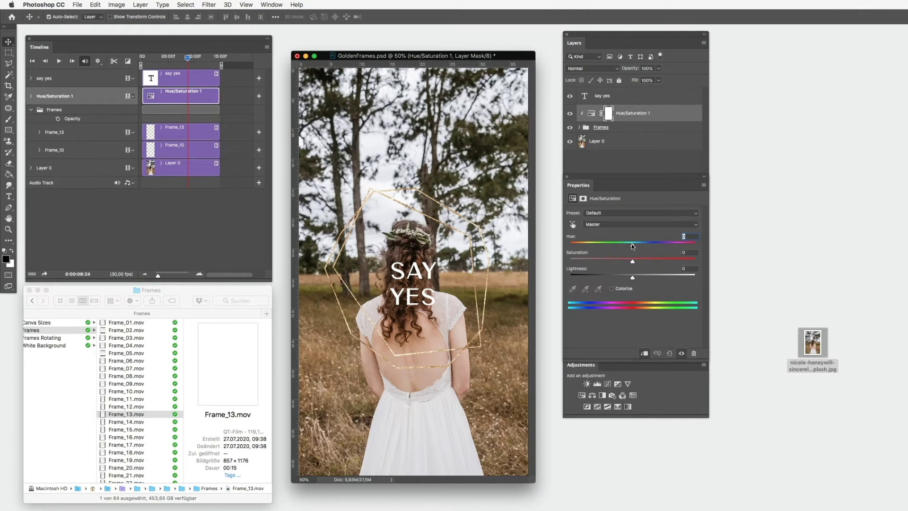
{"action": "left_click_drag", "start_coordinate": [631, 243], "coordinate": [622, 246]}
{"action": "left_click", "coordinate": [566, 177]}
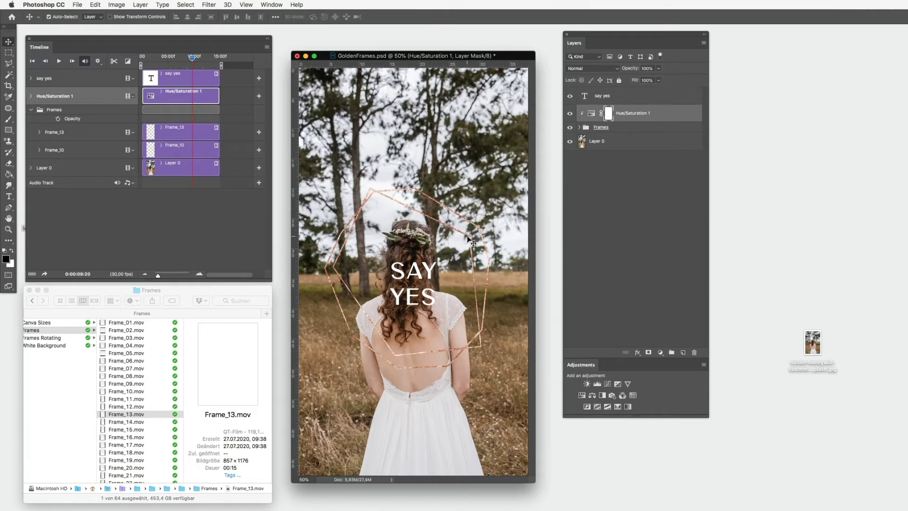
Place the january-bloom leaf images leaves_16, leaves_17, leaves_13, leaves_08 and leaves_07 into the document above the Hue/Saturation adjustment.
{"action": "left_click", "coordinate": [287, 219]}
{"action": "left_click_drag", "start_coordinate": [258, 258], "coordinate": [374, 231]}
{"action": "key", "text": "Return"}
{"action": "key", "text": "Return"}
{"action": "key", "text": "Return"}
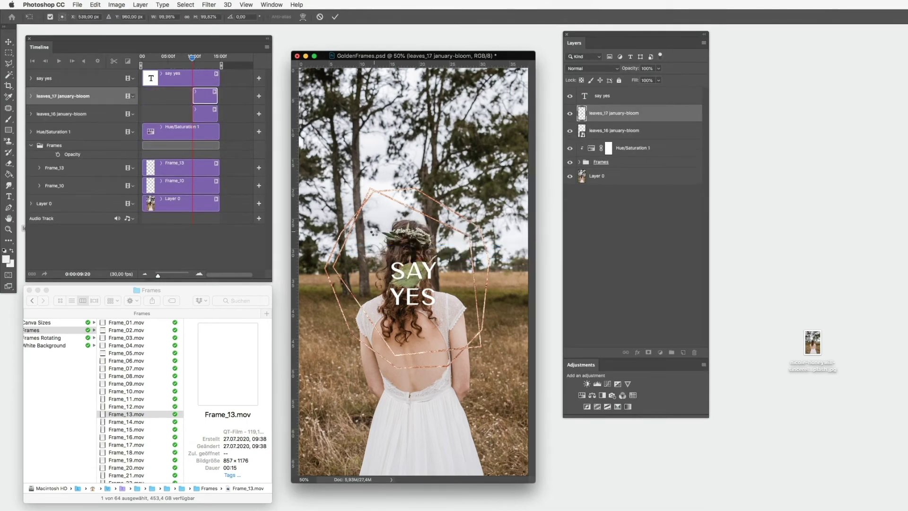
{"action": "key", "text": "Return"}
{"action": "key", "text": "Return"}
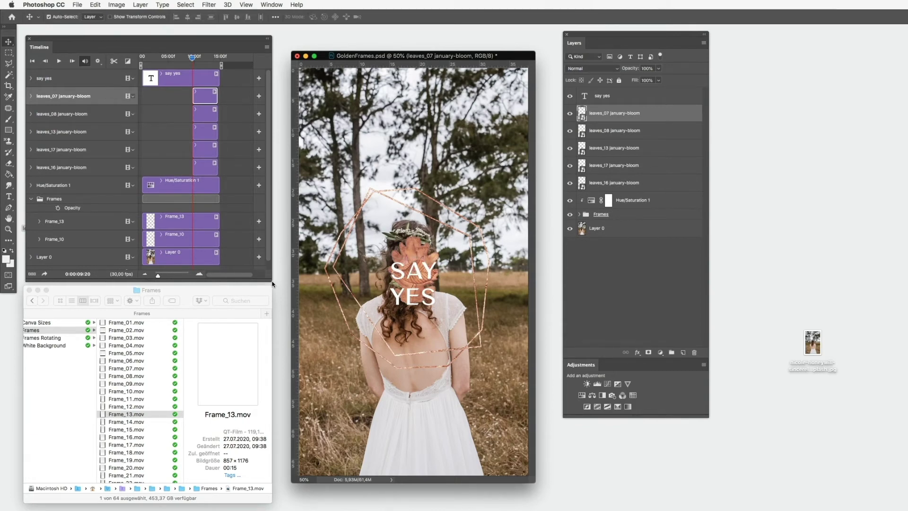
Extend the five leaf clips in the timeline so that they begin at the start of the video.
{"action": "left_click_drag", "start_coordinate": [270, 280], "coordinate": [270, 305]}
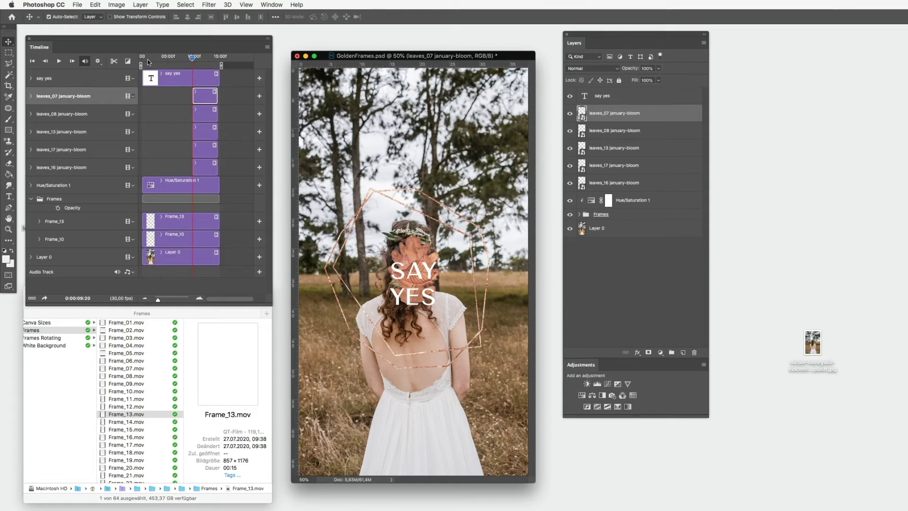
{"action": "left_click", "coordinate": [180, 58]}
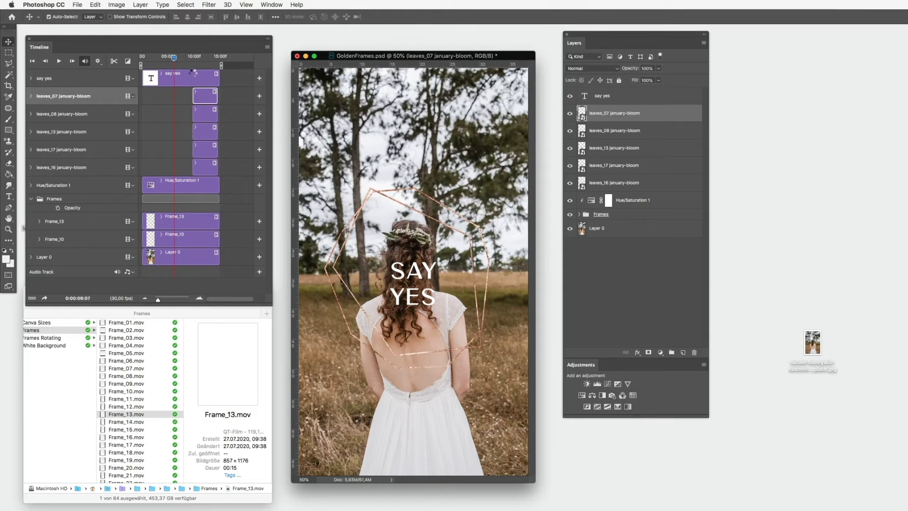
{"action": "key", "text": "space"}
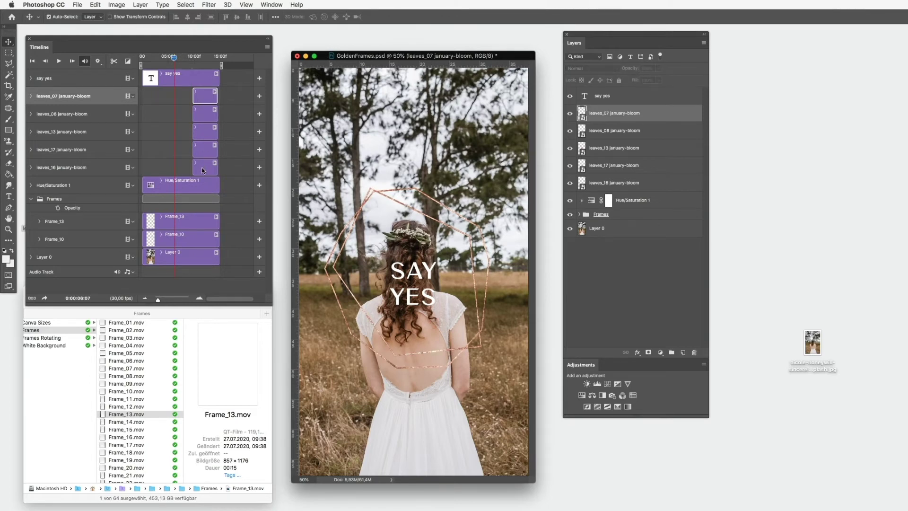
{"action": "left_click", "coordinate": [202, 171], "text": "shift"}
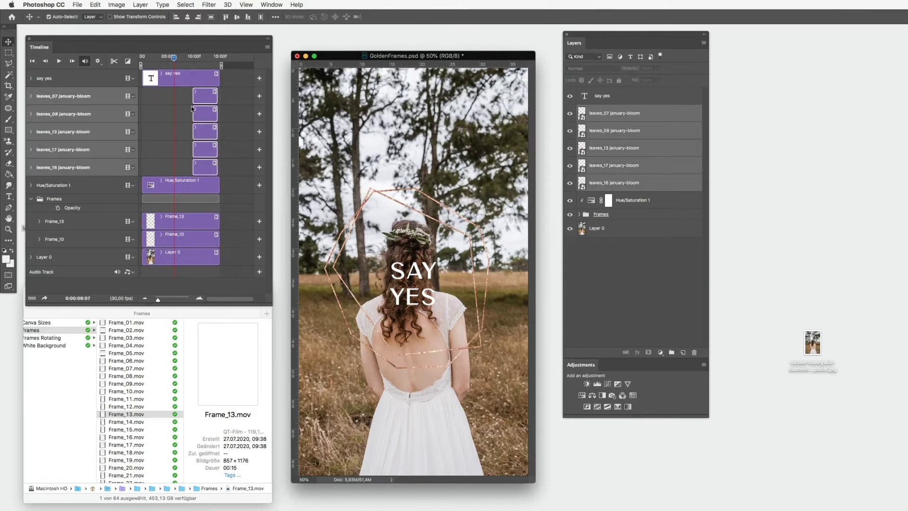
{"action": "left_click_drag", "start_coordinate": [193, 96], "coordinate": [141, 96]}
{"action": "left_click_drag", "start_coordinate": [194, 114], "coordinate": [142, 114]}
{"action": "left_click_drag", "start_coordinate": [193, 132], "coordinate": [142, 132]}
{"action": "left_click_drag", "start_coordinate": [193, 149], "coordinate": [142, 149]}
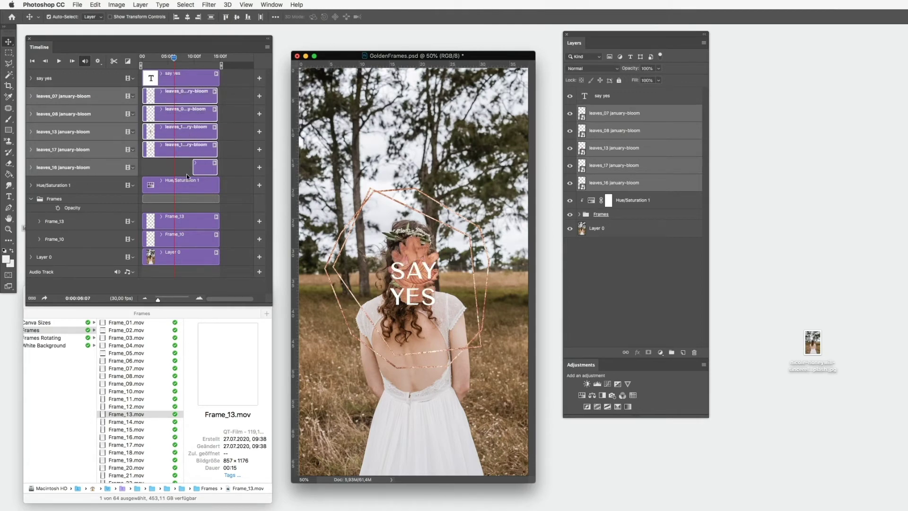
{"action": "left_click_drag", "start_coordinate": [193, 170], "coordinate": [142, 171]}
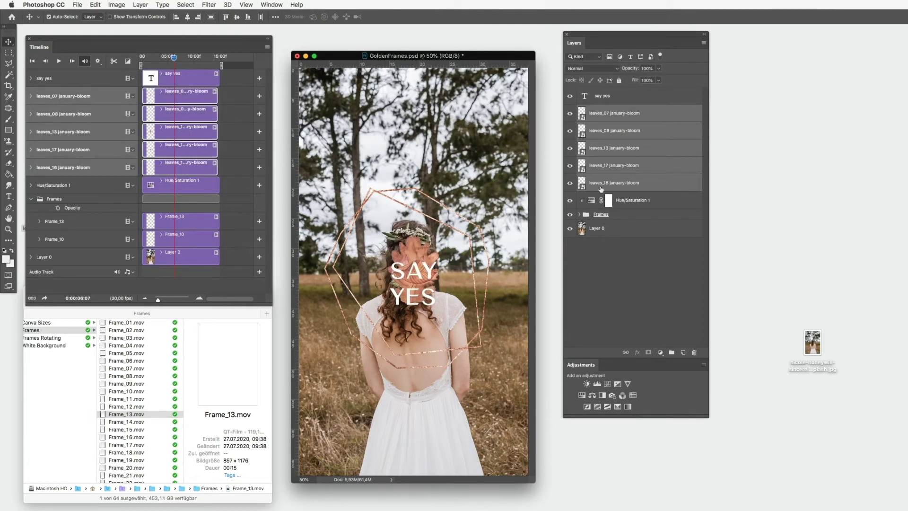
Lock Layer 0, the Hue/Saturation 1 adjustment, the Frames group and the "say yes" text layer.
{"action": "left_click", "coordinate": [626, 268]}
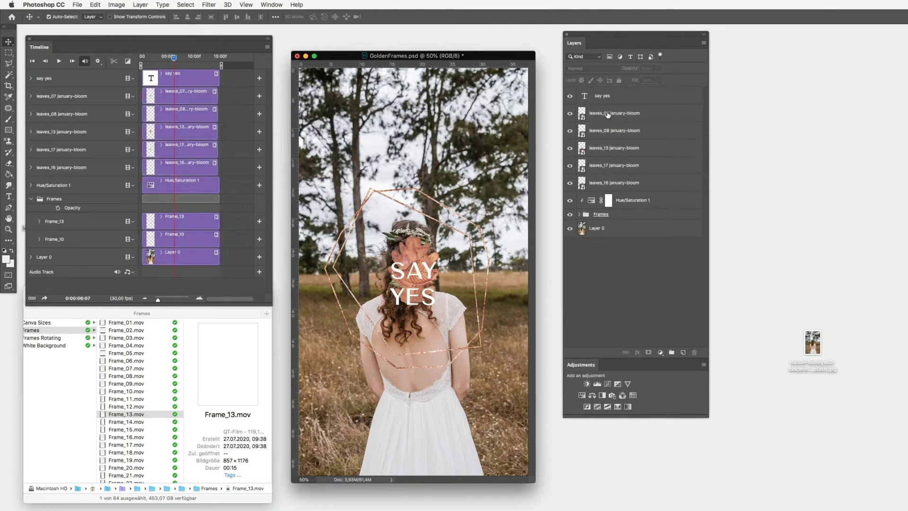
{"action": "left_click", "coordinate": [620, 230]}
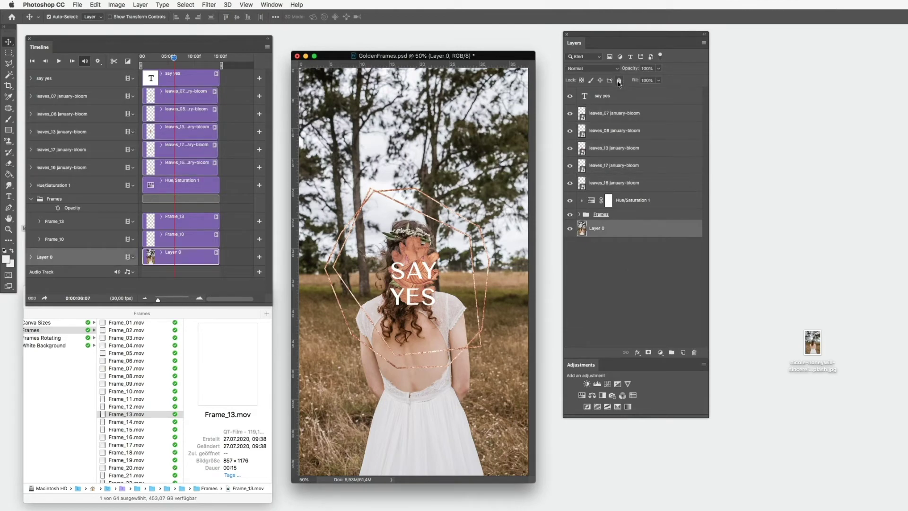
{"action": "left_click", "coordinate": [619, 80]}
{"action": "left_click", "coordinate": [670, 204]}
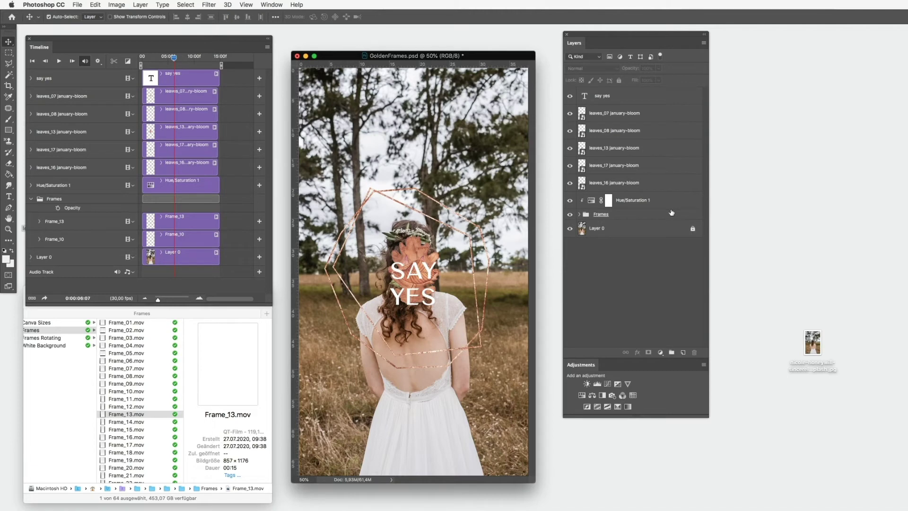
{"action": "left_click", "coordinate": [668, 219], "text": "shift"}
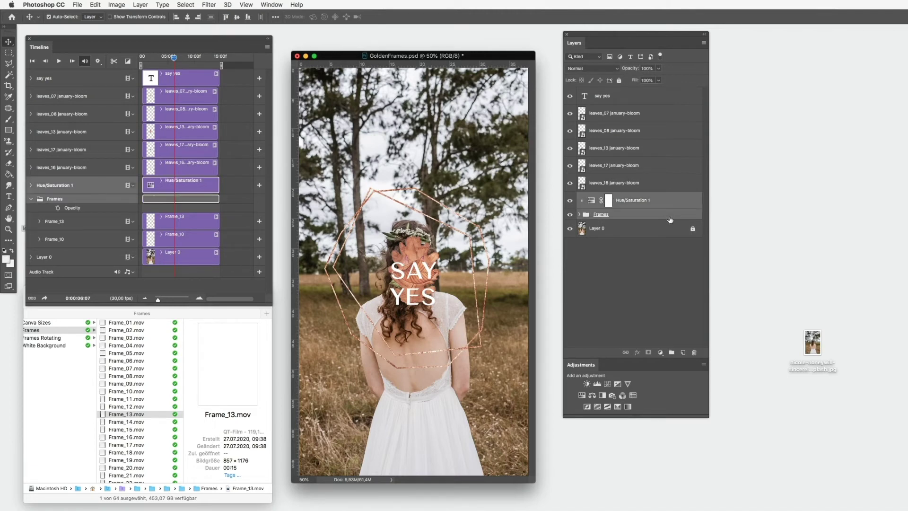
{"action": "left_click", "coordinate": [619, 80]}
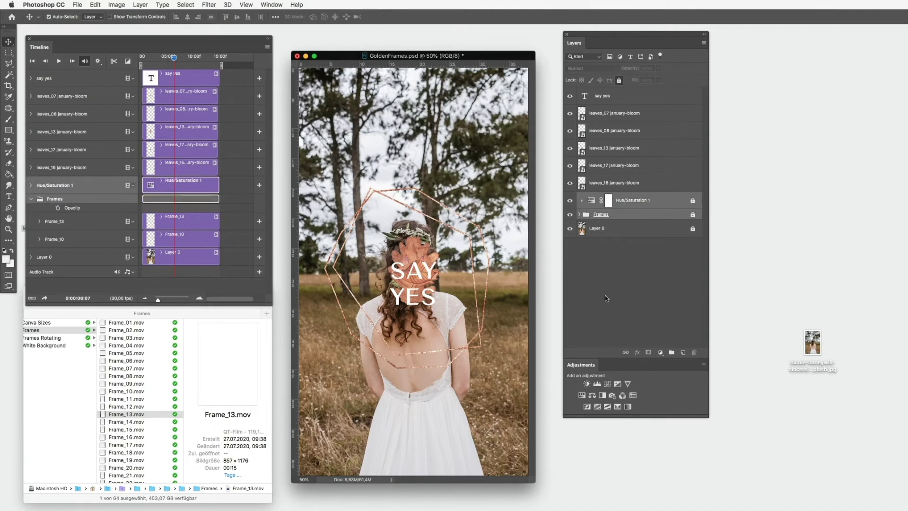
{"action": "left_click", "coordinate": [617, 294]}
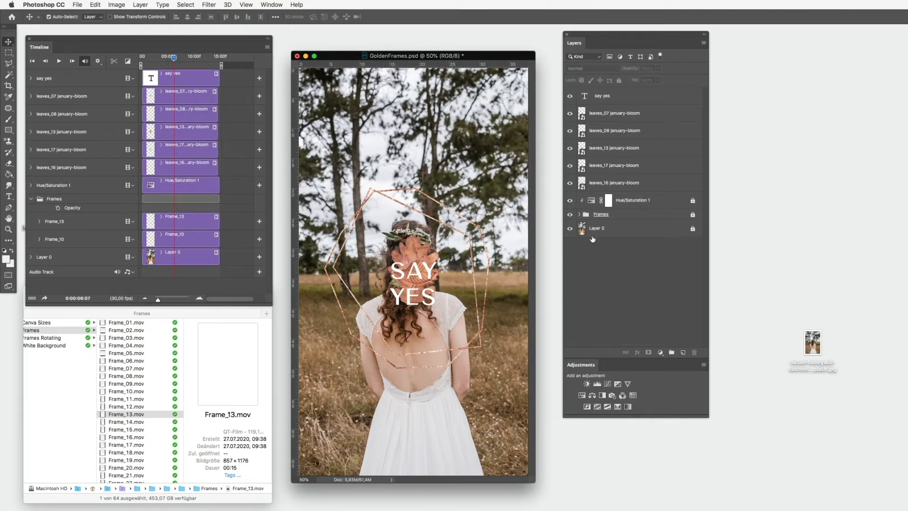
{"action": "left_click", "coordinate": [624, 96]}
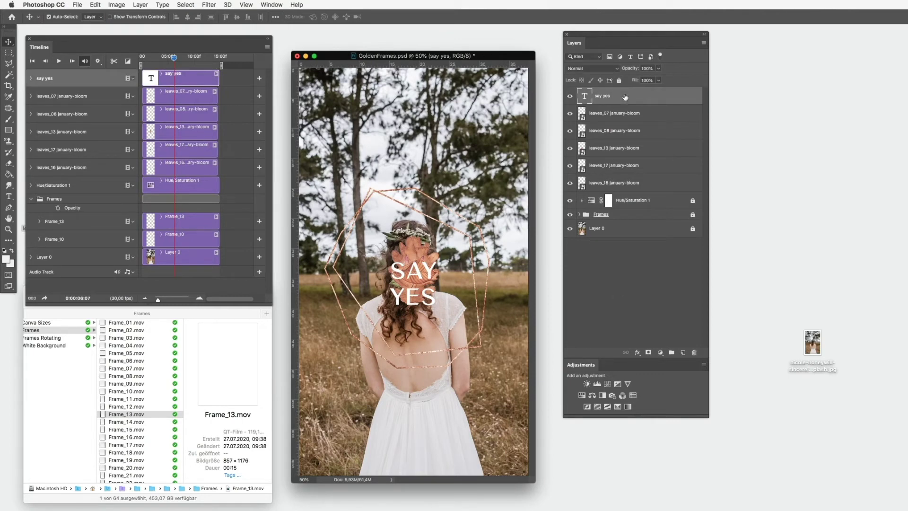
{"action": "left_click", "coordinate": [618, 81]}
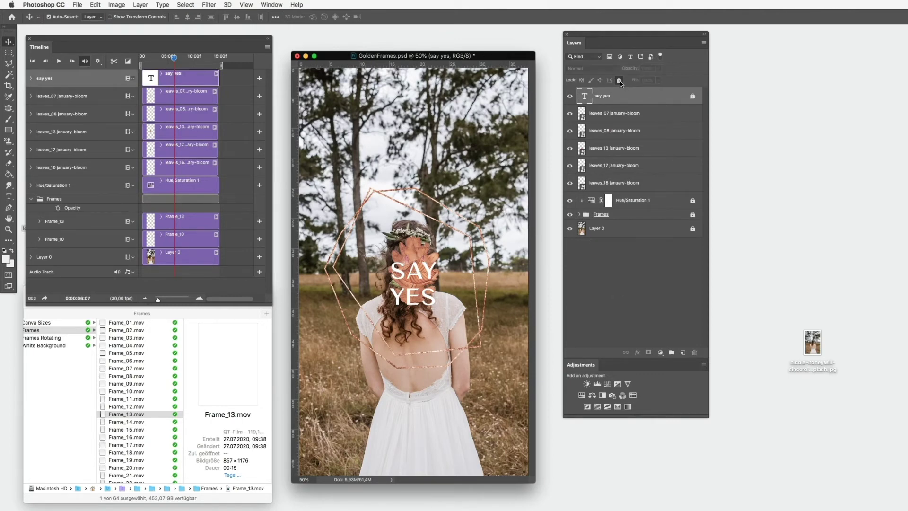
{"action": "left_click", "coordinate": [620, 288]}
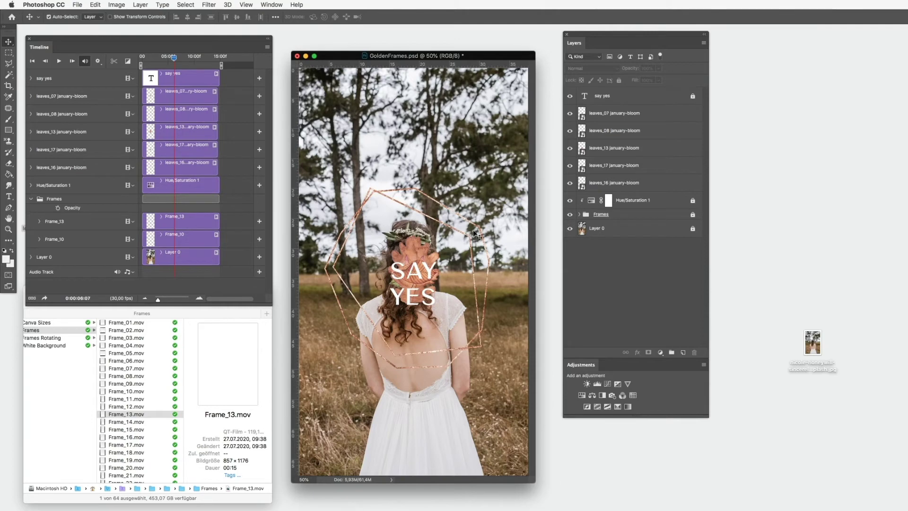
Move the large orange oak leaf to the frames' right edge and place leaves_07 above it, rotated to stand upright.
{"action": "left_click_drag", "start_coordinate": [414, 254], "coordinate": [484, 275]}
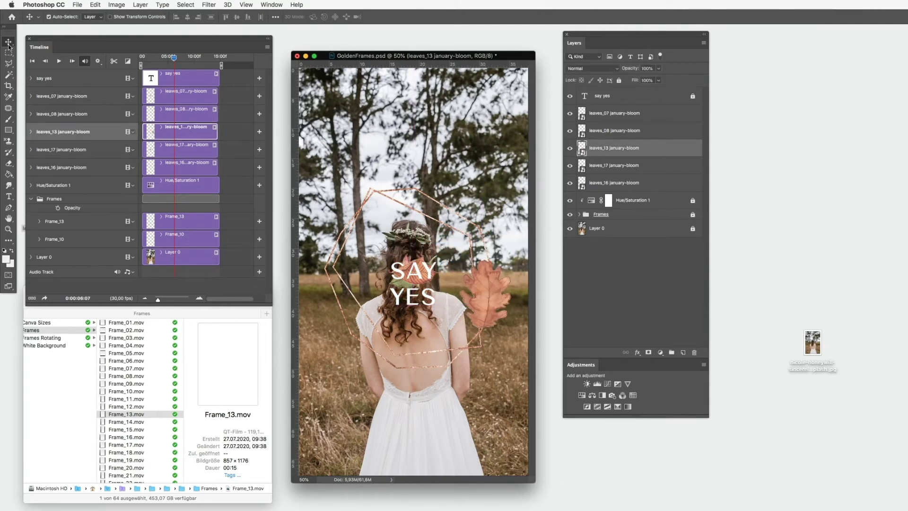
{"action": "left_click_drag", "start_coordinate": [419, 283], "coordinate": [490, 262]}
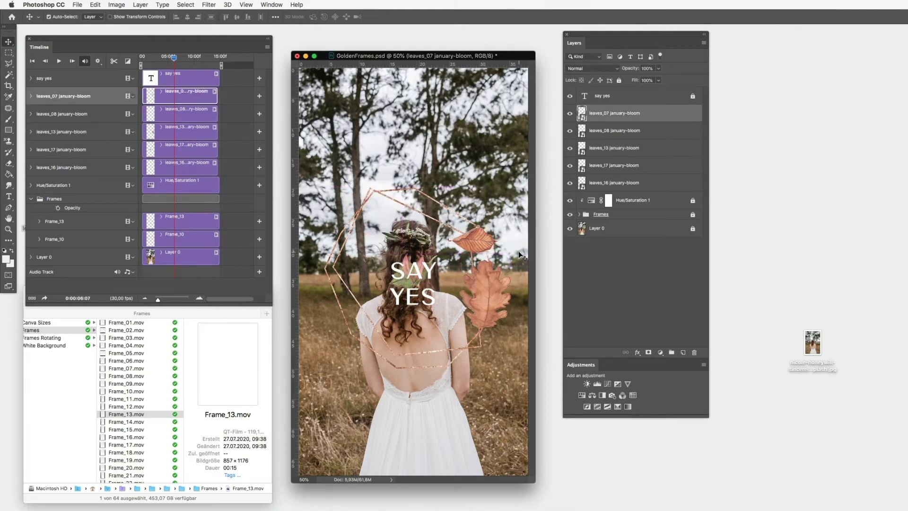
{"action": "key", "text": "super+t"}
{"action": "left_click_drag", "start_coordinate": [487, 265], "coordinate": [489, 201]}
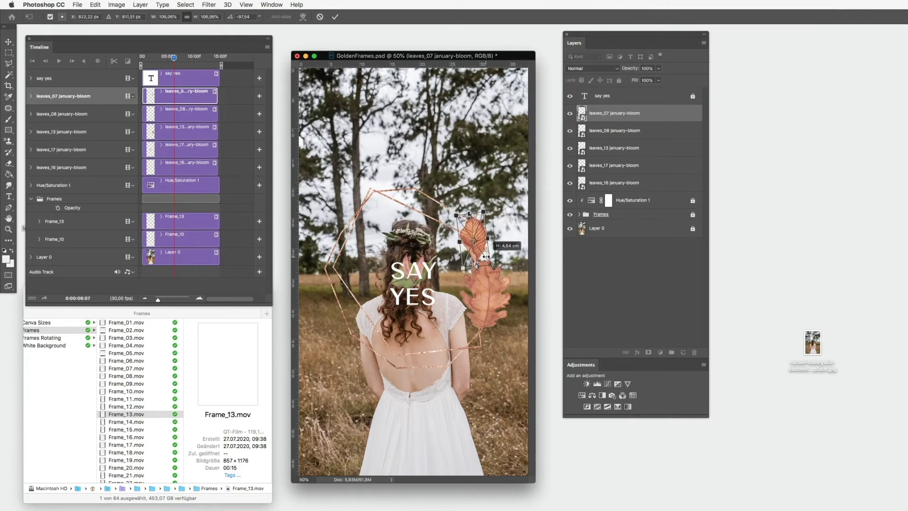
{"action": "key", "text": "Return"}
Arrange the remaining green and pink leaves below the oak leaf, rotating leaves_08 so that it hangs downward.
{"action": "left_click_drag", "start_coordinate": [404, 278], "coordinate": [463, 353]}
{"action": "left_click_drag", "start_coordinate": [412, 277], "coordinate": [494, 248]}
{"action": "left_click_drag", "start_coordinate": [416, 272], "coordinate": [526, 186]}
{"action": "key", "text": "super+t"}
{"action": "left_click_drag", "start_coordinate": [515, 224], "coordinate": [485, 288]}
{"action": "key", "text": "Return"}
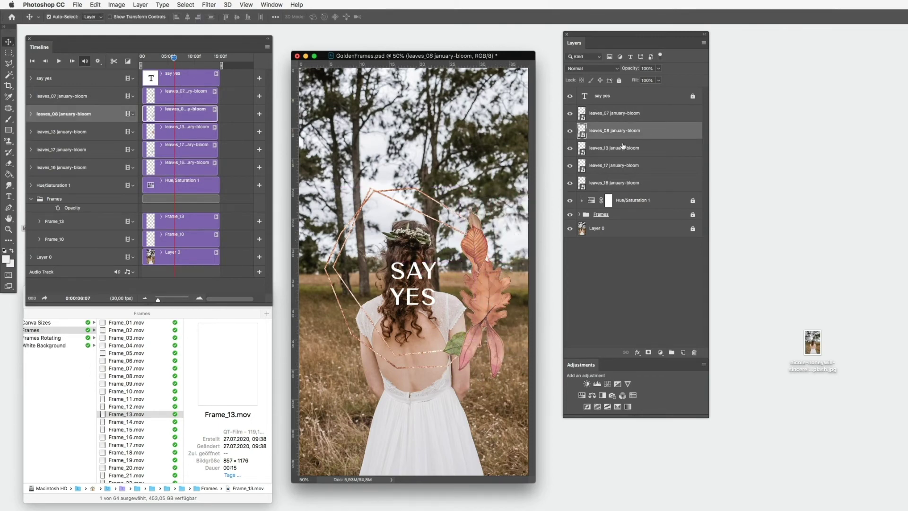
With the "say yes" text hidden, lower the pink leaf slightly and place the leaves_08 layer below leaves_17.
{"action": "left_click", "coordinate": [569, 96]}
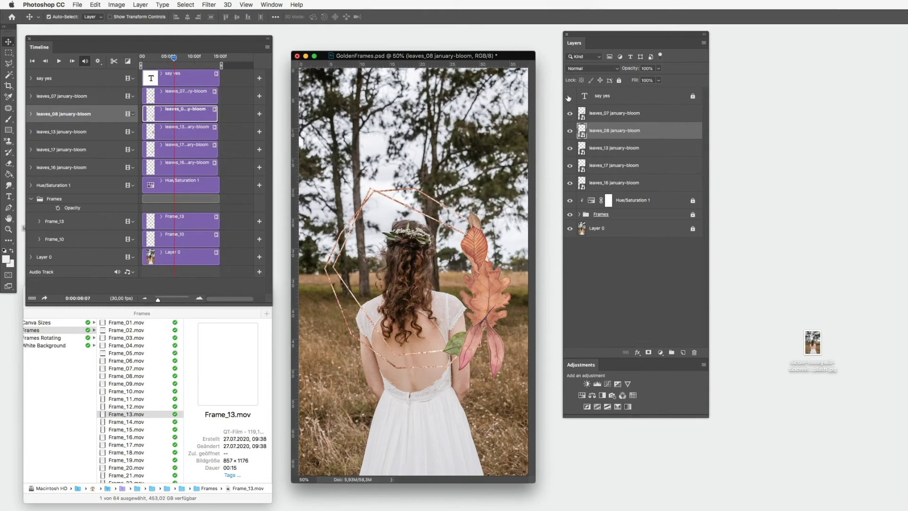
{"action": "mouse_move", "coordinate": [492, 339]}
{"action": "left_mouse_down"}
{"action": "mouse_move", "coordinate": [487, 331]}
{"action": "mouse_move", "coordinate": [493, 344]}
{"action": "left_mouse_up"}
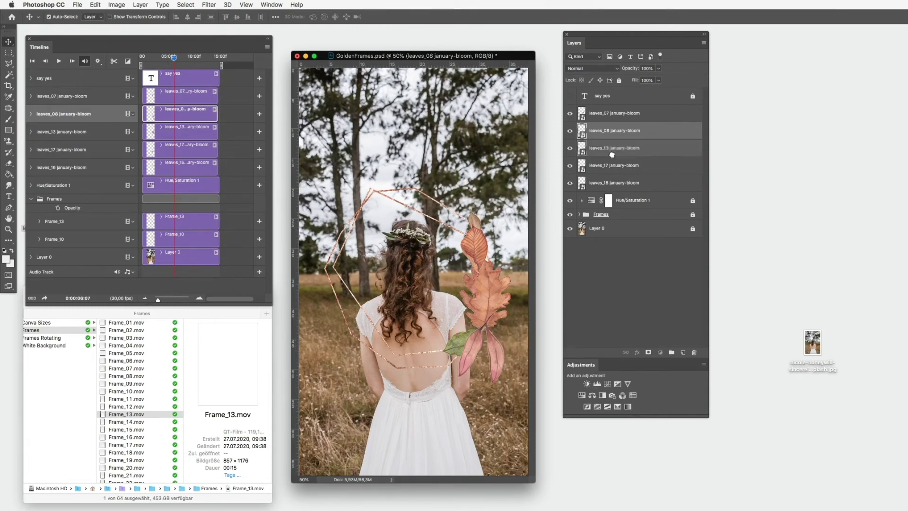
{"action": "left_click_drag", "start_coordinate": [611, 154], "coordinate": [611, 174]}
{"action": "left_click", "coordinate": [493, 262]}
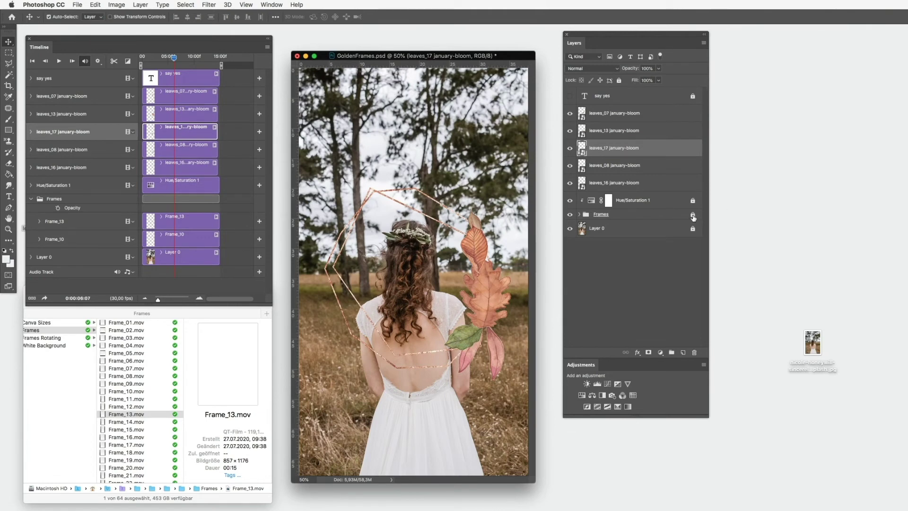
Unlock the Frames group and add a layer mask to it.
{"action": "left_click", "coordinate": [633, 216]}
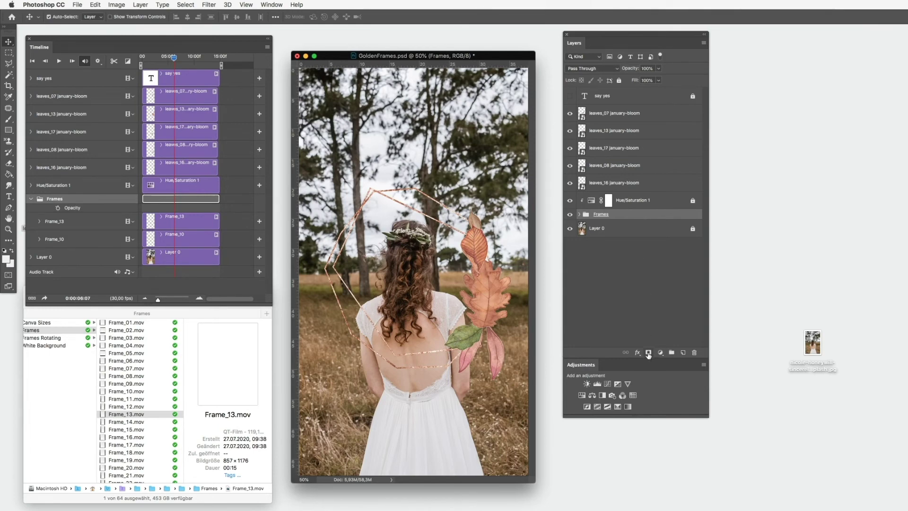
{"action": "left_click", "coordinate": [648, 353]}
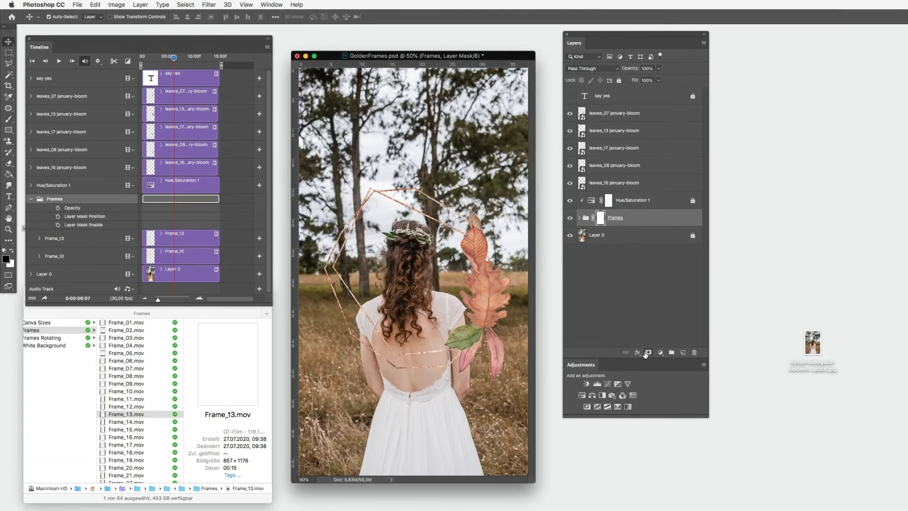
Draw a Polygonal Lasso selection around the bride's upper body where the frame lines cross her back.
{"action": "left_click", "coordinate": [9, 64]}
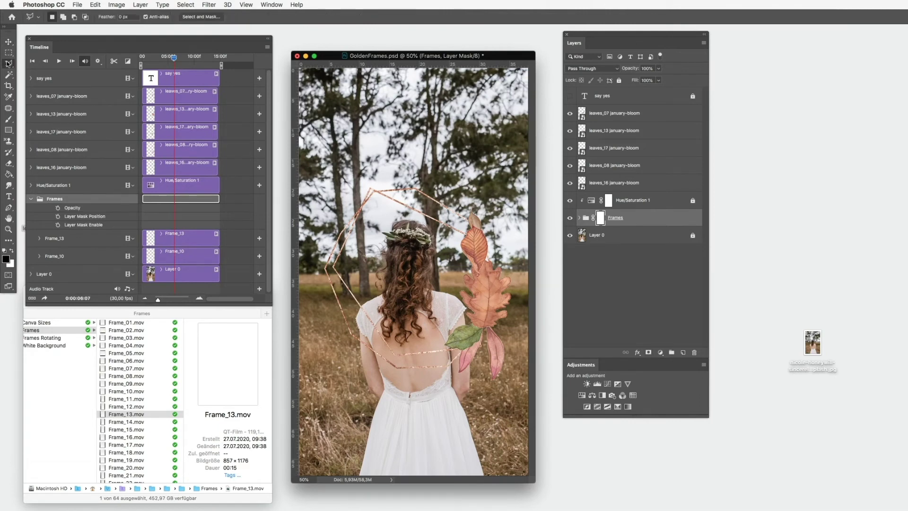
{"action": "right_click", "coordinate": [9, 63]}
{"action": "left_click", "coordinate": [42, 71]}
{"action": "left_click", "coordinate": [367, 304]}
{"action": "left_click", "coordinate": [360, 344]}
{"action": "left_click", "coordinate": [371, 377]}
{"action": "left_click", "coordinate": [418, 395]}
{"action": "left_click", "coordinate": [454, 388]}
{"action": "left_click", "coordinate": [469, 354]}
{"action": "left_click", "coordinate": [468, 323]}
{"action": "left_click", "coordinate": [362, 305]}
Fill the selected area with black on the Frames group's mask to hide the lines over the bride, then deselect.
{"action": "left_click", "coordinate": [10, 252]}
{"action": "left_click", "coordinate": [12, 251]}
{"action": "left_click", "coordinate": [12, 252]}
{"action": "left_click", "coordinate": [11, 251]}
{"action": "left_click", "coordinate": [12, 252]}
{"action": "left_click", "coordinate": [9, 53]}
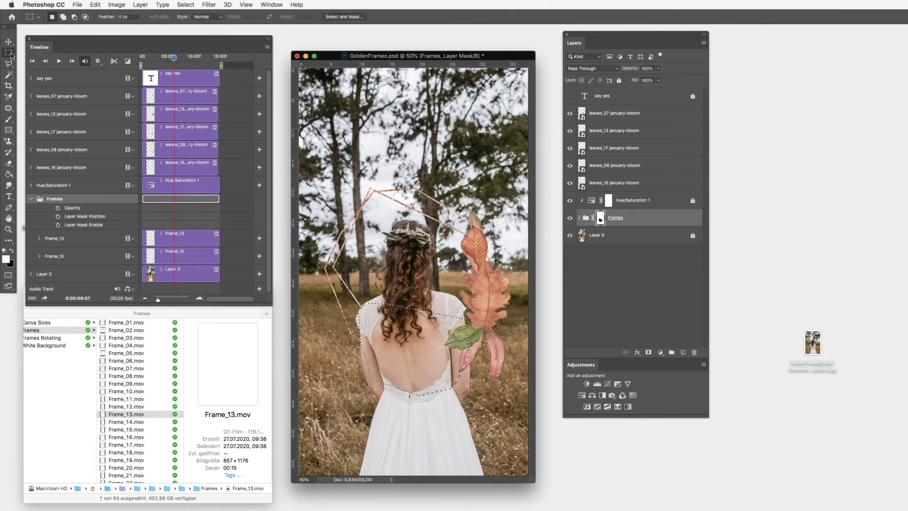
{"action": "left_click", "coordinate": [461, 150]}
Preview the beginning of the animation with the masked frames and show the composition at about 1 second.
{"action": "left_click", "coordinate": [169, 58]}
{"action": "left_click_drag", "start_coordinate": [182, 61], "coordinate": [145, 60]}
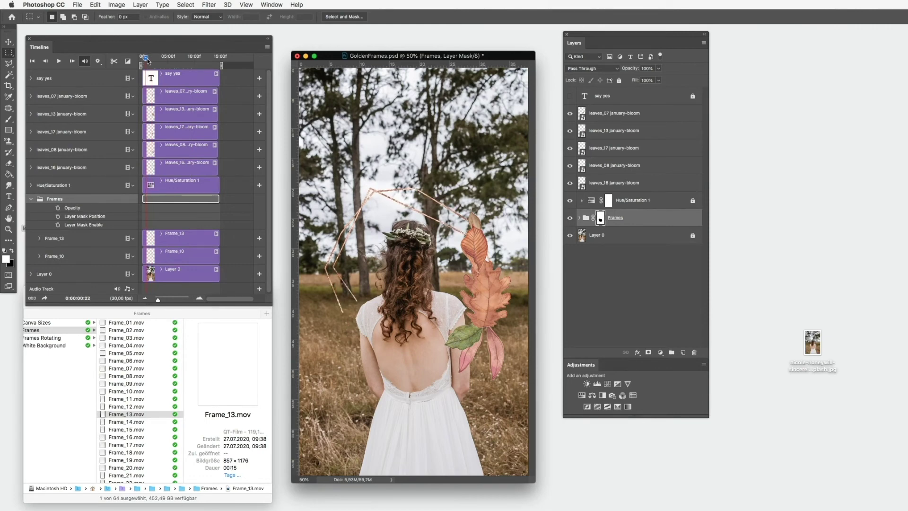
{"action": "key", "text": "space"}
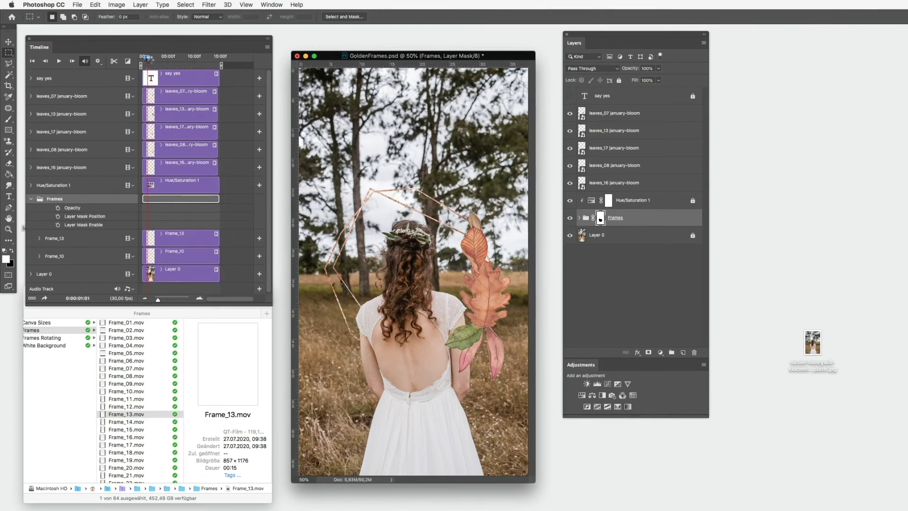
{"action": "left_click_drag", "start_coordinate": [162, 60], "coordinate": [150, 60]}
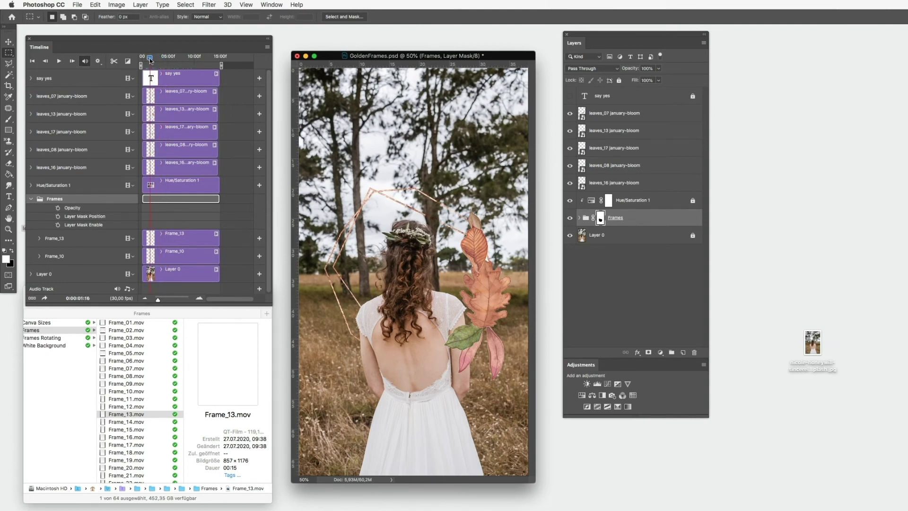
Extend the five leaves clips on the timeline so they end at 15:00, and play the animation.
{"action": "left_click", "coordinate": [217, 164]}
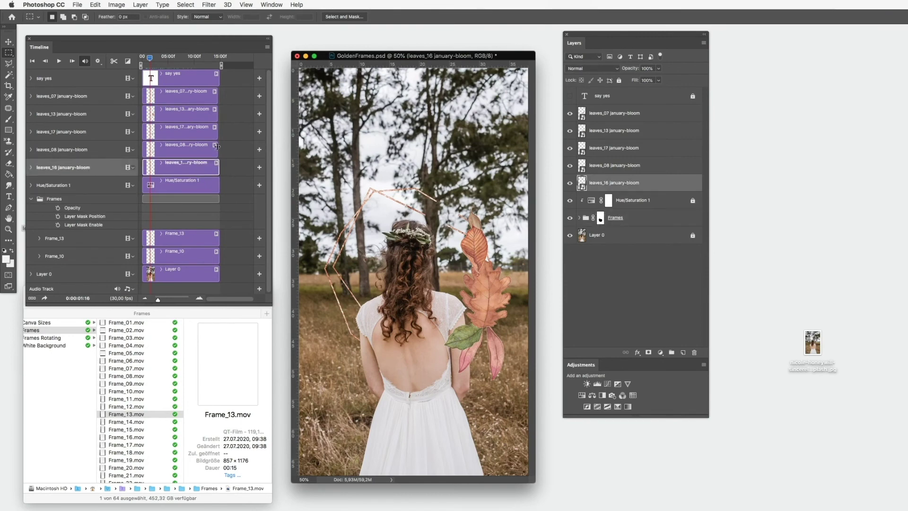
{"action": "left_click", "coordinate": [217, 147]}
{"action": "left_click", "coordinate": [217, 129]}
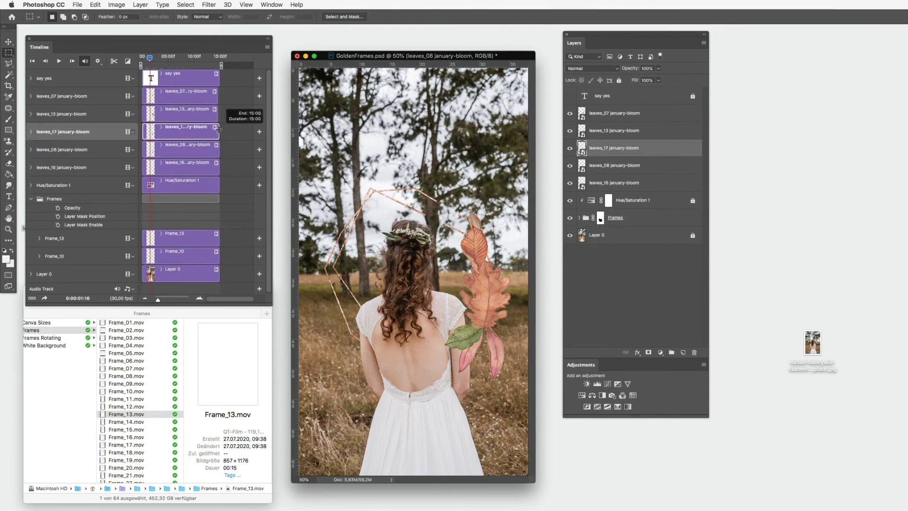
{"action": "left_click", "coordinate": [217, 111]}
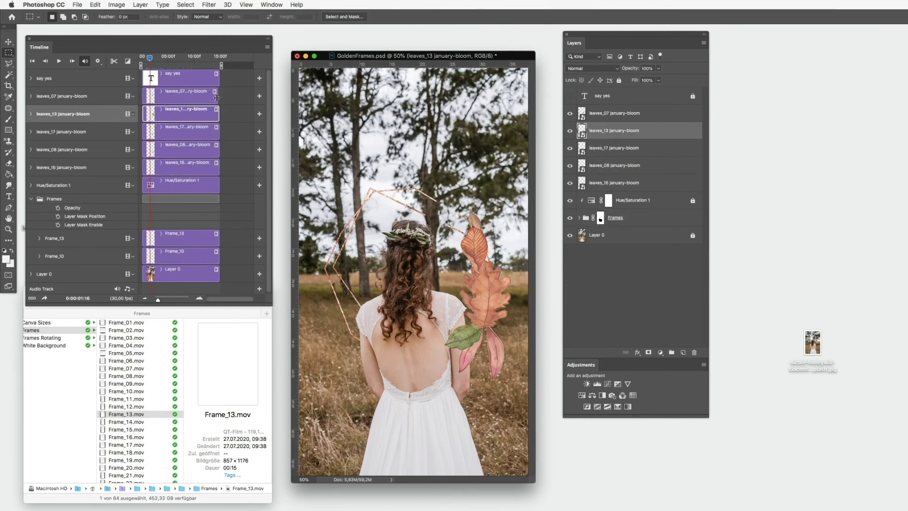
{"action": "left_click", "coordinate": [217, 94]}
{"action": "left_click", "coordinate": [233, 124]}
{"action": "key", "text": "space"}
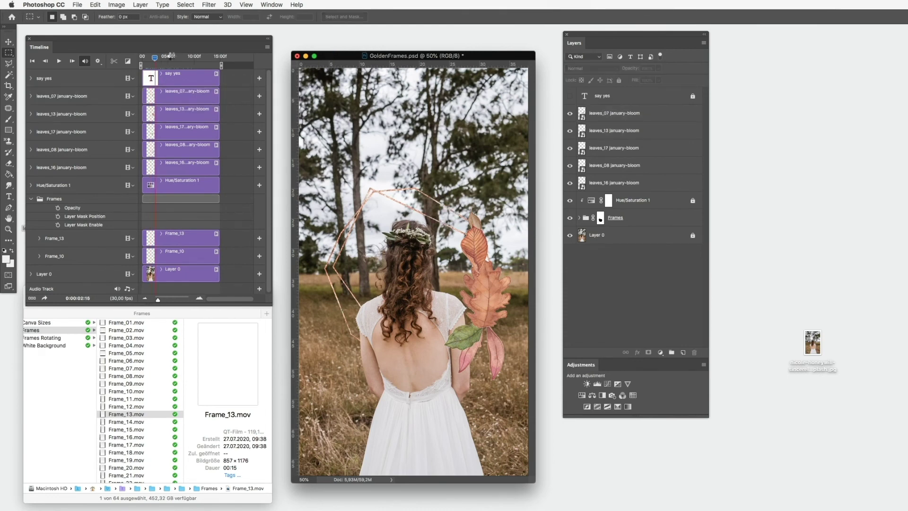
Hide the Hue/Saturation 1 adjustment and add a Color Overlay effect to the Frames group.
{"action": "left_click", "coordinate": [653, 220]}
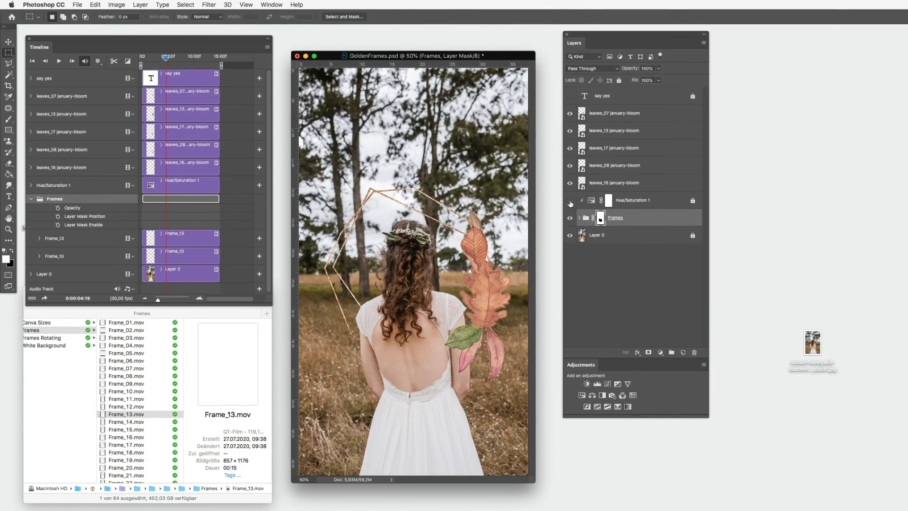
{"action": "left_click", "coordinate": [570, 201]}
{"action": "left_click", "coordinate": [636, 352]}
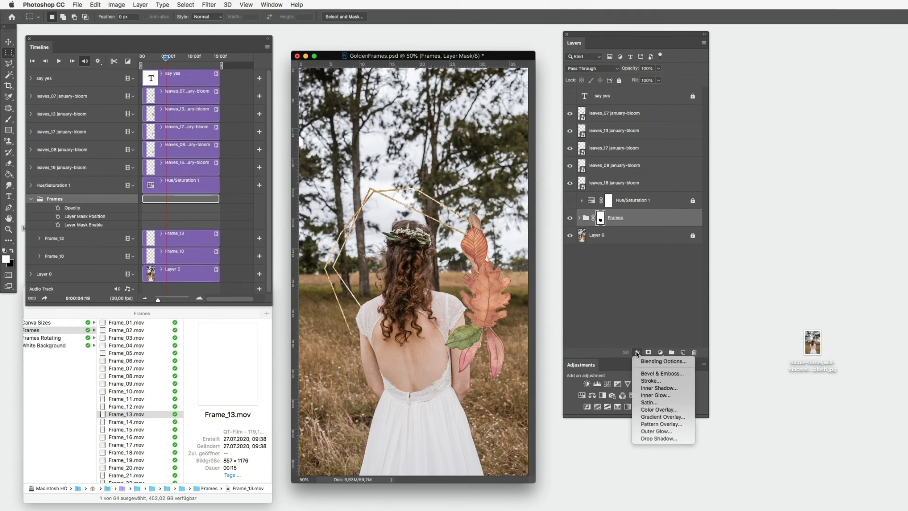
{"action": "left_click", "coordinate": [653, 411]}
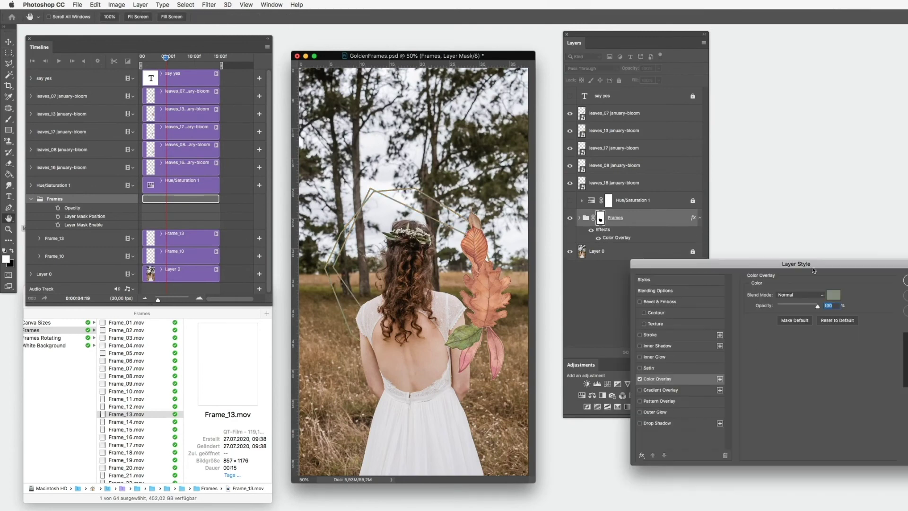
Set the Frames group's overlay colour to white and apply the layer style.
{"action": "left_click_drag", "start_coordinate": [813, 270], "coordinate": [666, 241]}
{"action": "left_click", "coordinate": [688, 268]}
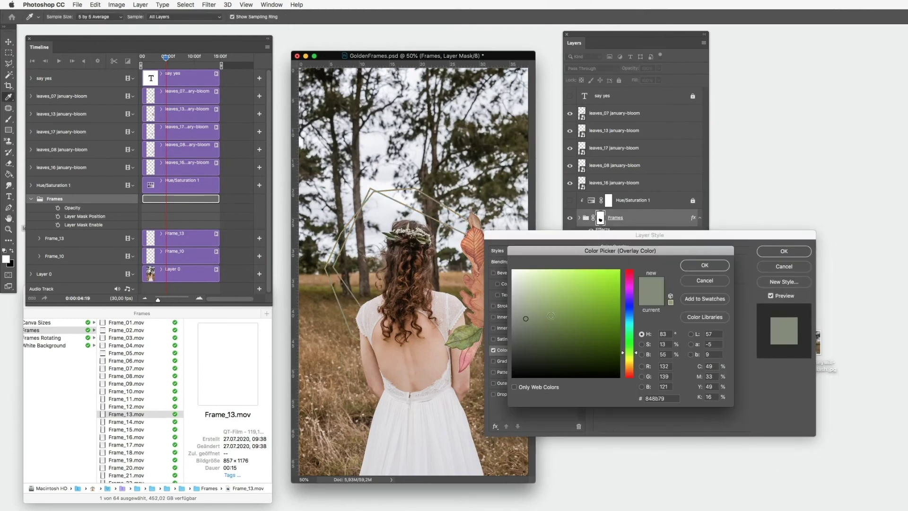
{"action": "left_click_drag", "start_coordinate": [525, 318], "coordinate": [487, 243]}
{"action": "left_click", "coordinate": [720, 266]}
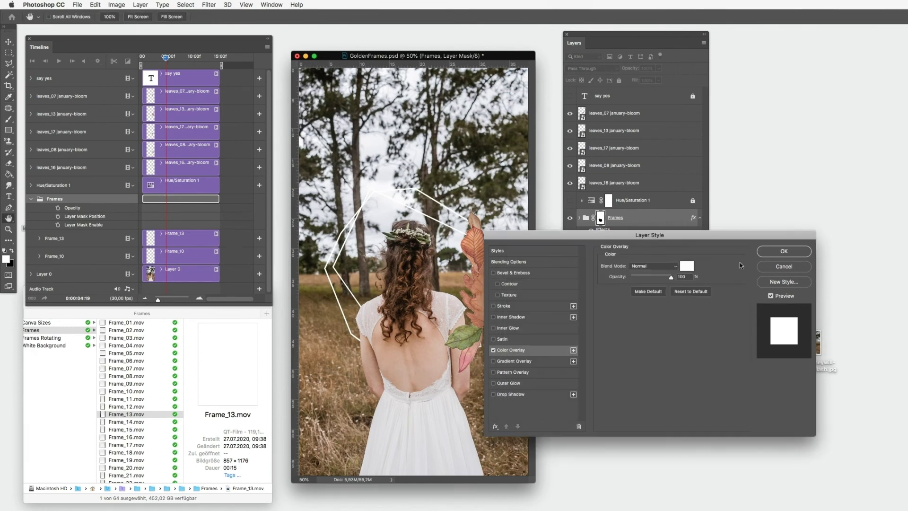
{"action": "left_click", "coordinate": [773, 255]}
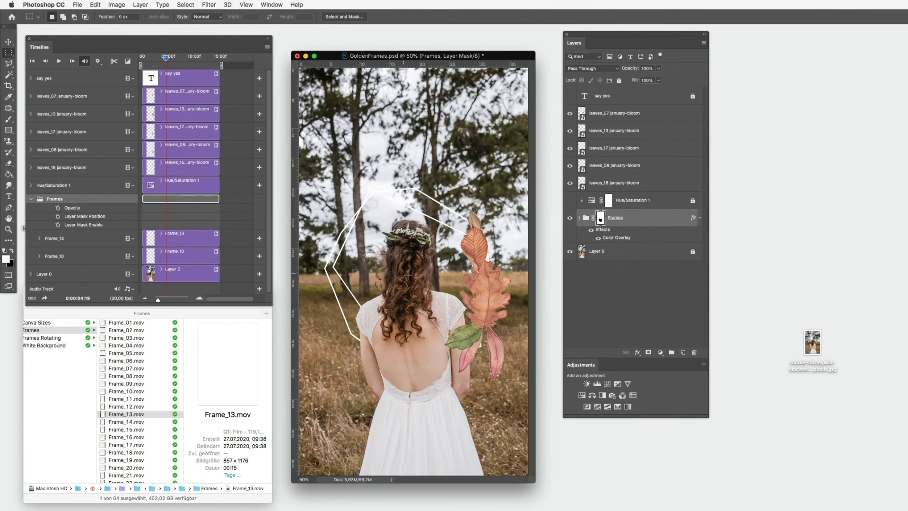
Show the composition at about 2 seconds 25 frames and open the Render Video export settings.
{"action": "left_click", "coordinate": [156, 57]}
{"action": "left_click", "coordinate": [79, 5]}
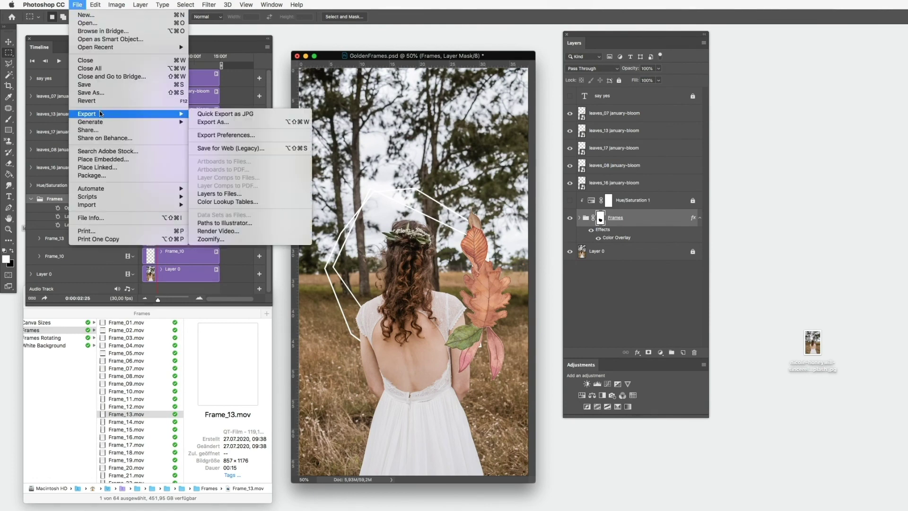
{"action": "mouse_move", "coordinate": [179, 114]}
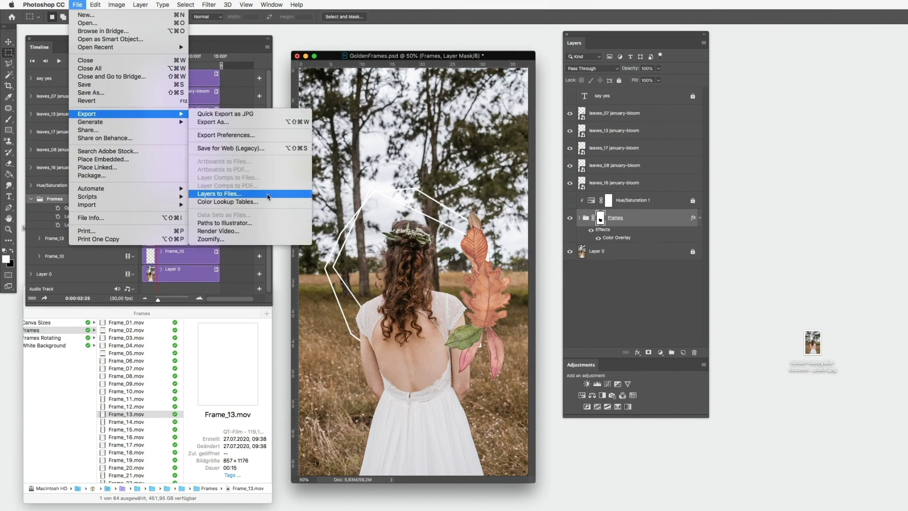
{"action": "left_click", "coordinate": [247, 233]}
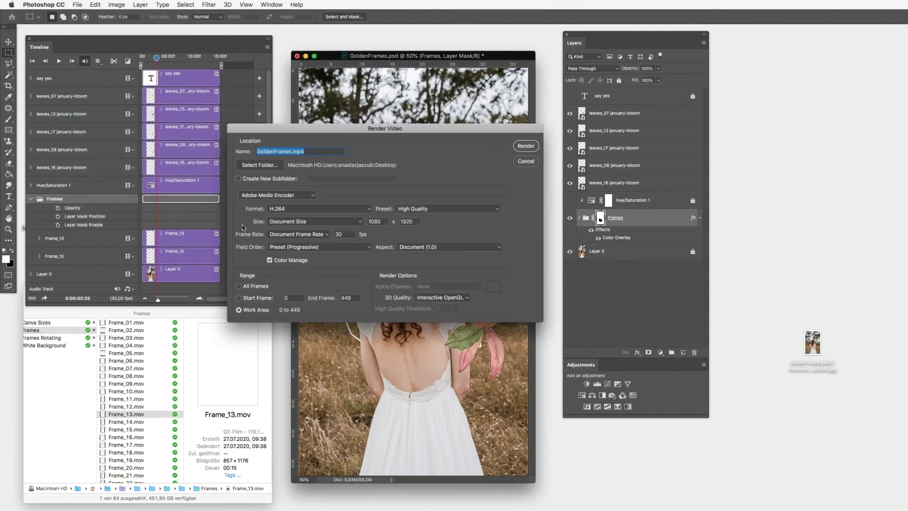